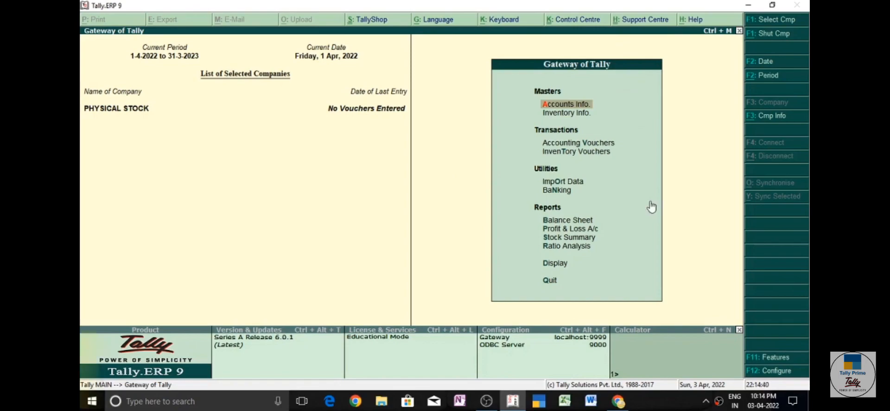
# Step: Enable maintaining batch-wise details in the company's inventory features
pyautogui.press('F11')
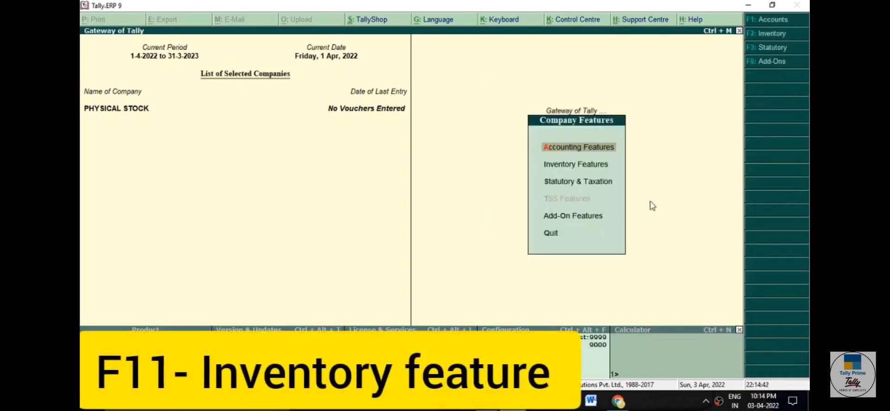
pyautogui.press('Down')
pyautogui.press('Return')
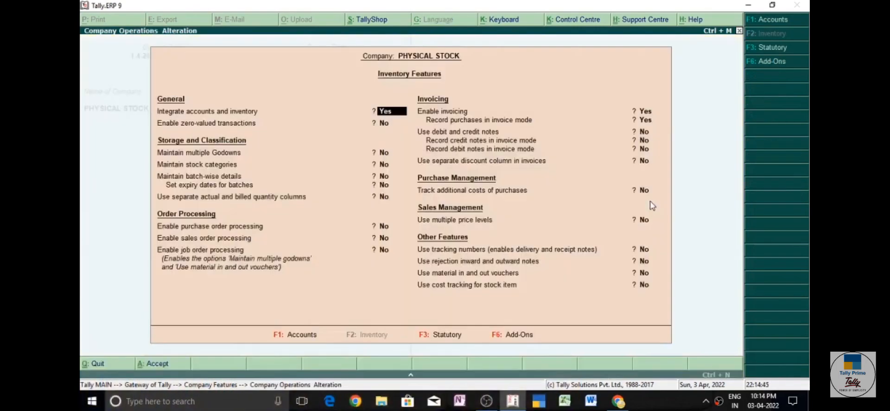
pyautogui.press('Return')
pyautogui.press('Return')
pyautogui.press('Return')
pyautogui.press('Return')
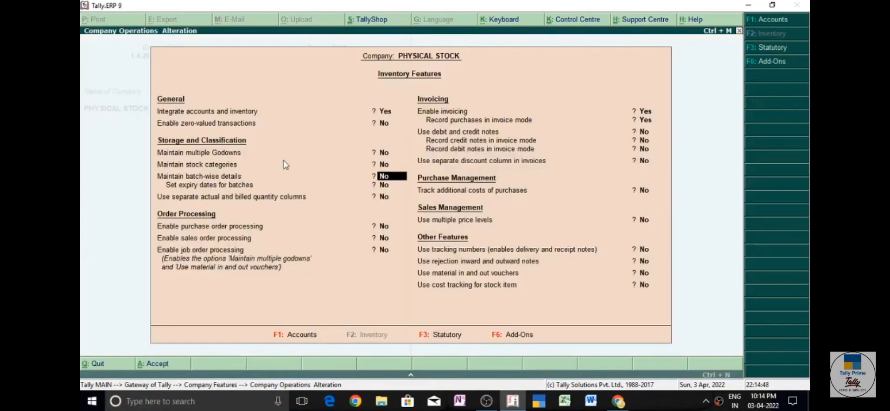
pyautogui.press('y')
pyautogui.press('Return')
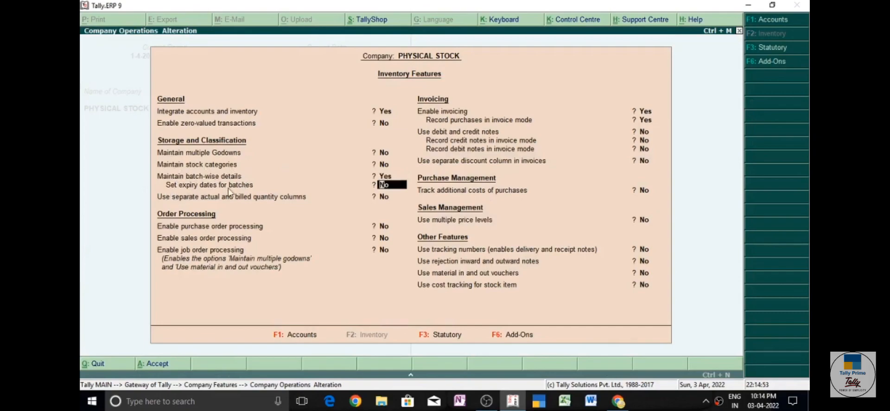
# Step: Enable expiry dates for batches, leave the remaining inventory features as they are, and save the settings
pyautogui.press('y')
pyautogui.press('Return')
pyautogui.press('Return')
pyautogui.press('Return')
pyautogui.press('Return')
pyautogui.press('Return')
pyautogui.press('Return')
pyautogui.press('Return')
pyautogui.press('Return')
pyautogui.press('Return')
pyautogui.press('Return')
pyautogui.press('Return')
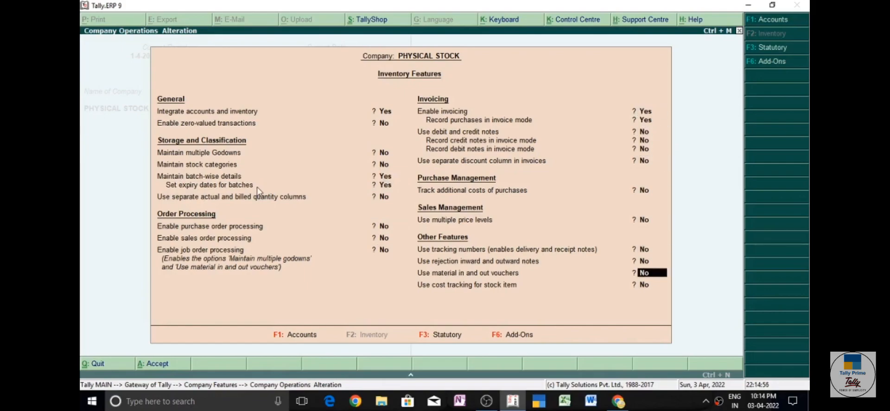
pyautogui.press('Return')
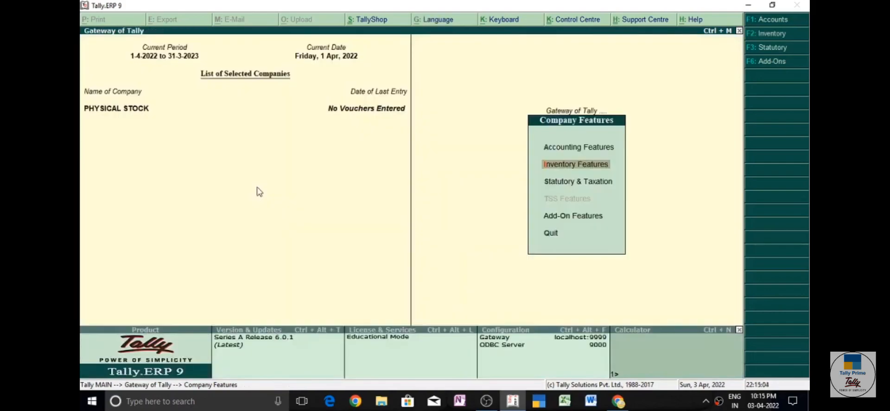
pyautogui.press('Escape')
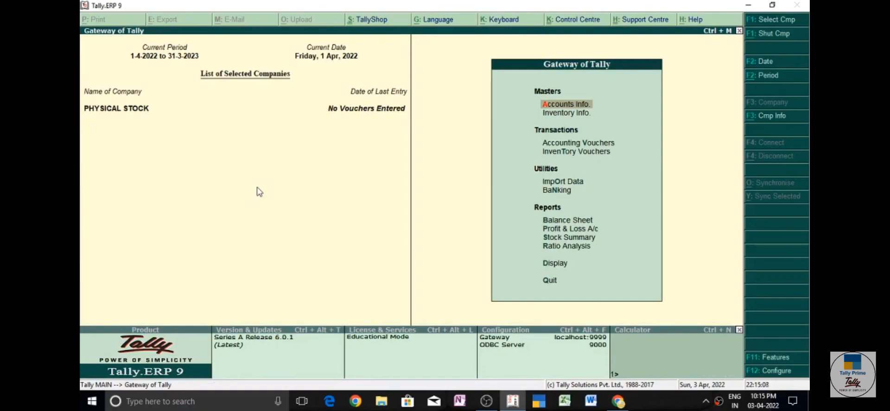
# Step: Start a new single ledger and name it PURCHHASE A/C
pyautogui.press('Return')
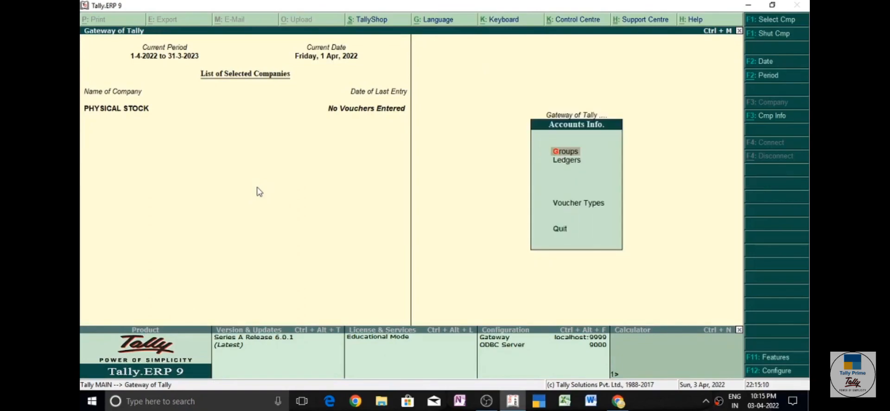
pyautogui.press('Down')
pyautogui.press('Return')
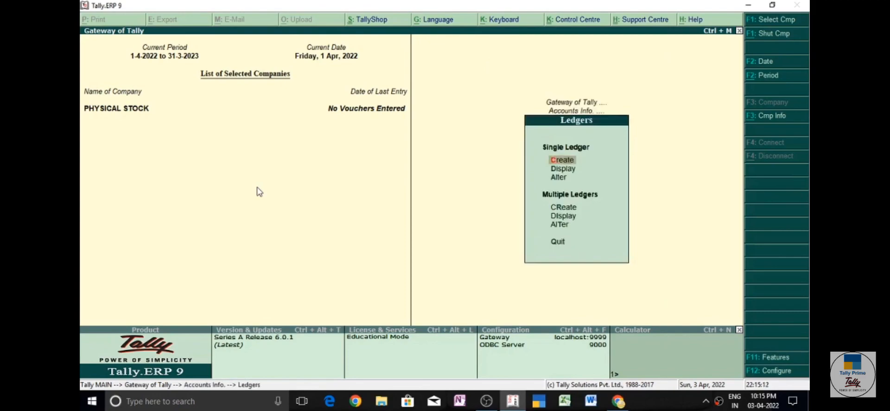
pyautogui.press('Return')
pyautogui.write('P')
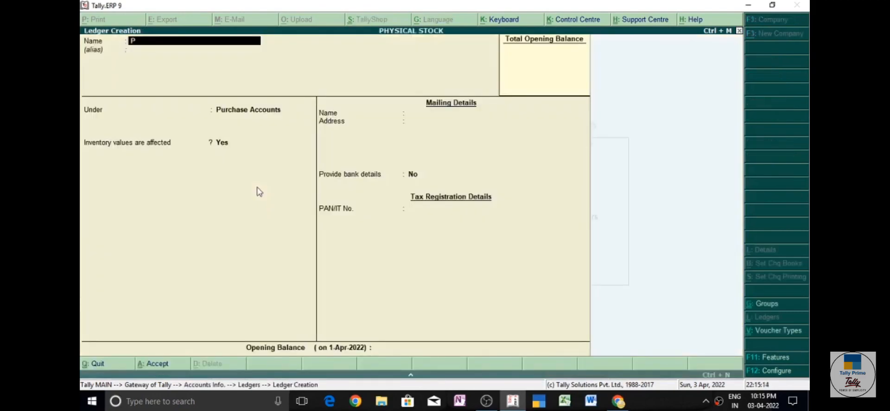
pyautogui.write('URCHHASE A/C')
pyautogui.press('Return')
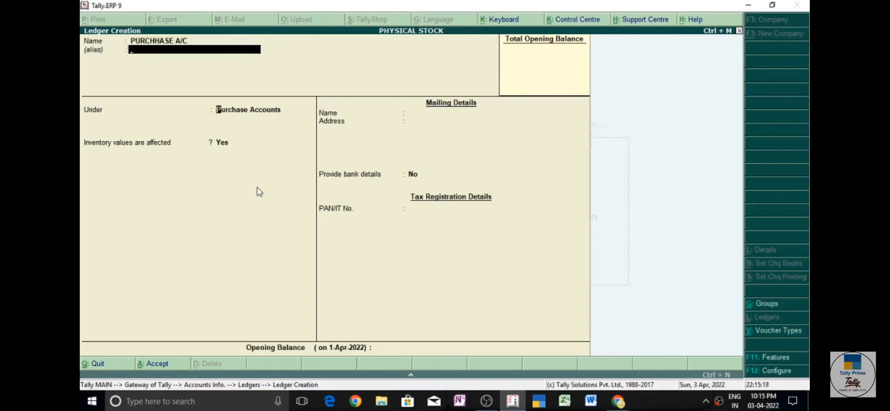
# Step: Save the ledger under Purchase Accounts with inventory values affected, and return to the Gateway of Tally
pyautogui.press('Return')
pyautogui.press('Return')
pyautogui.press('Return')
pyautogui.press('Return')
pyautogui.press('Return')
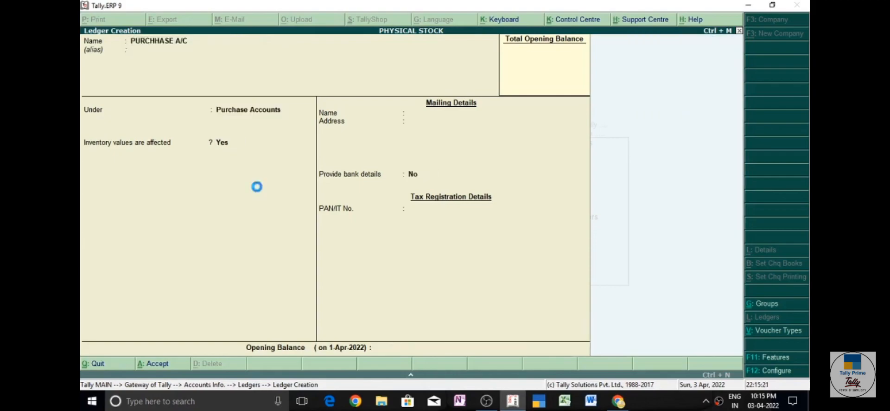
pyautogui.press('Escape')
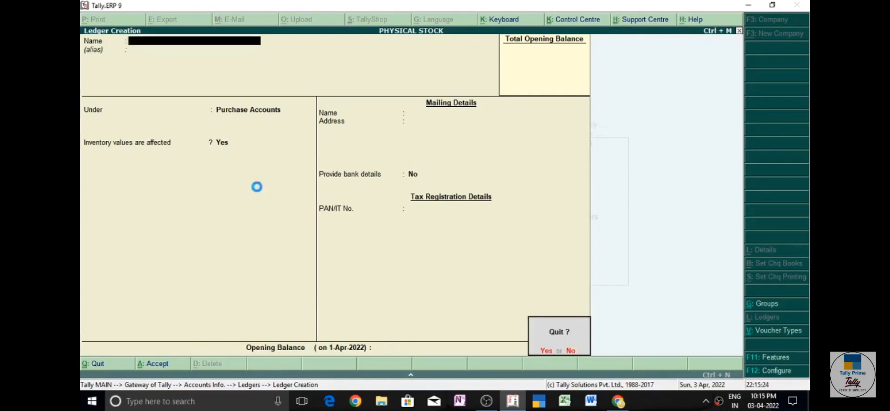
pyautogui.press('Return')
pyautogui.press('Escape')
pyautogui.press('Escape')
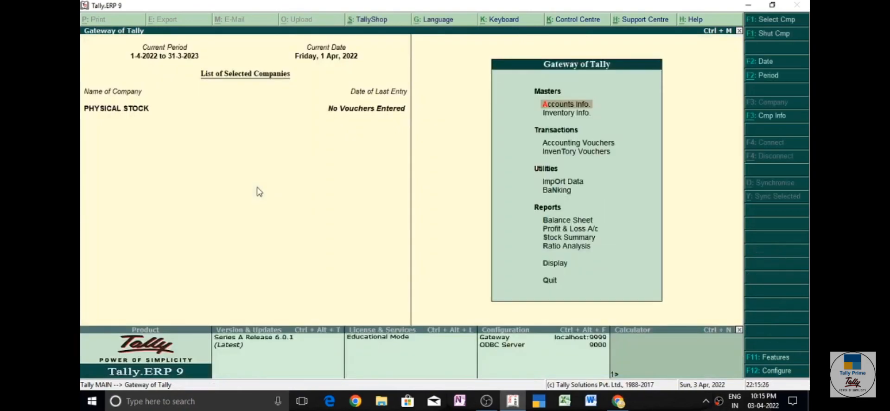
# Step: Start a new simple unit of measure with the symbol PCS
pyautogui.press('Down')
pyautogui.press('Return')
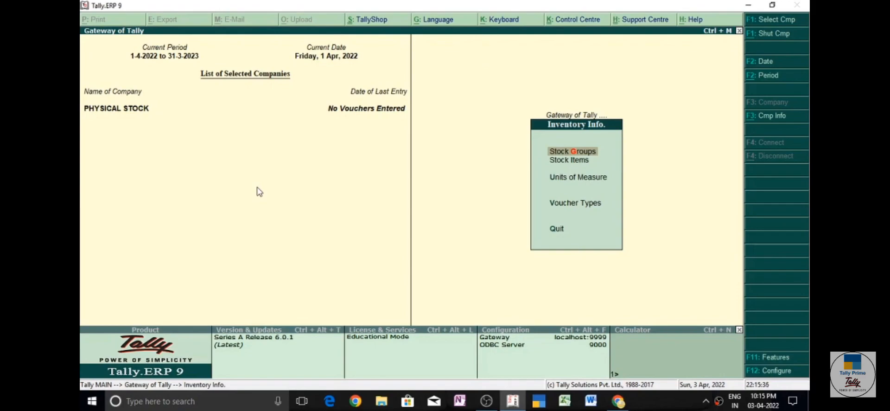
pyautogui.press('Down')
pyautogui.press('Down')
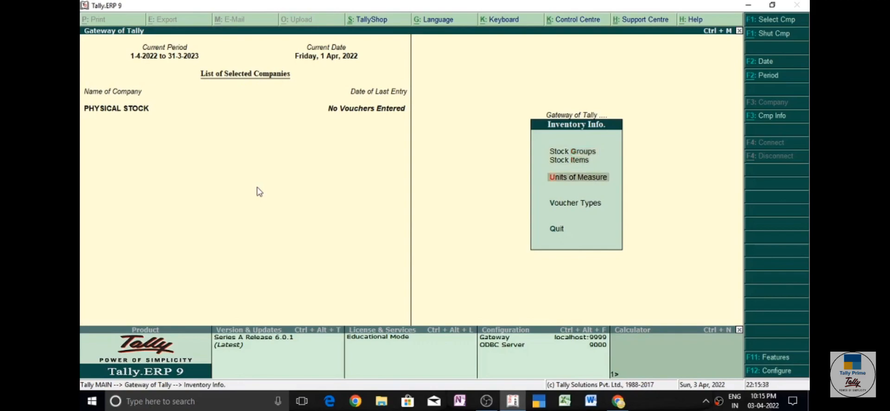
pyautogui.press('Return')
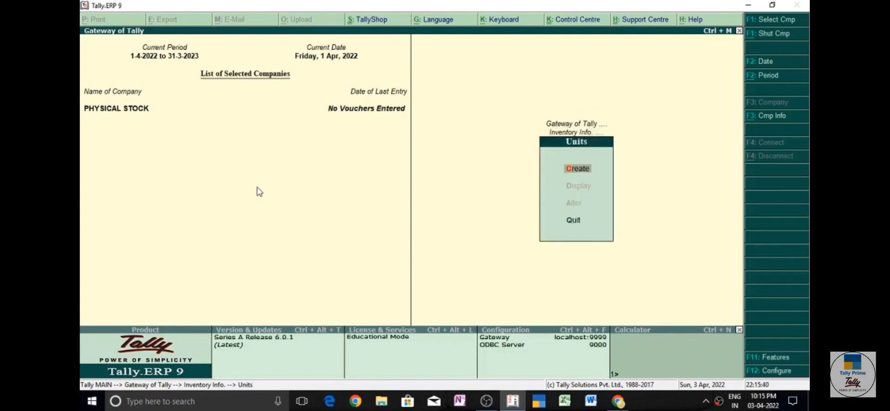
pyautogui.press('Return')
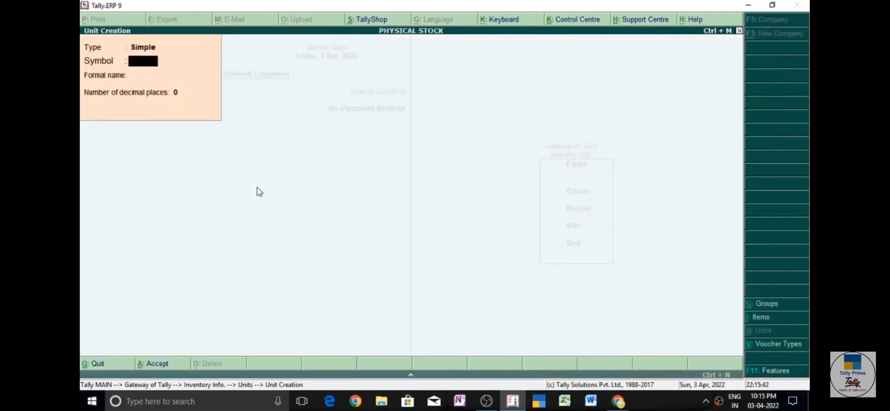
pyautogui.write('PCS')
pyautogui.press('Return')
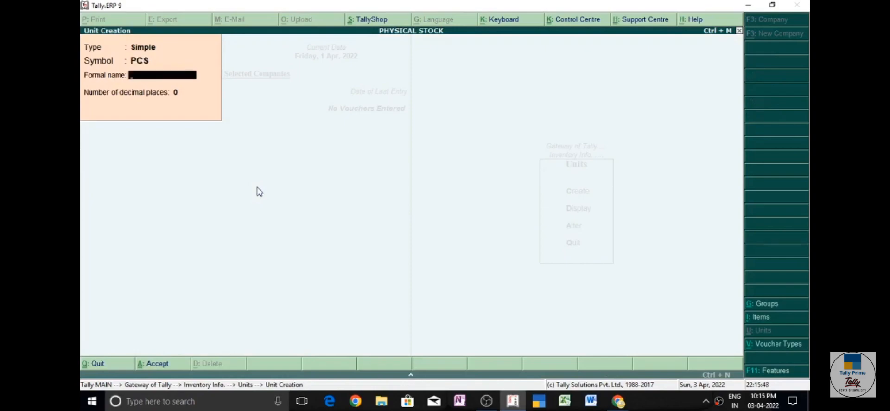
# Step: Give the unit the formal name PIECES with 0 decimal places, save it and leave unit creation
pyautogui.write('PIECES')
pyautogui.press('Return')
pyautogui.press('Return')
pyautogui.press('Return')
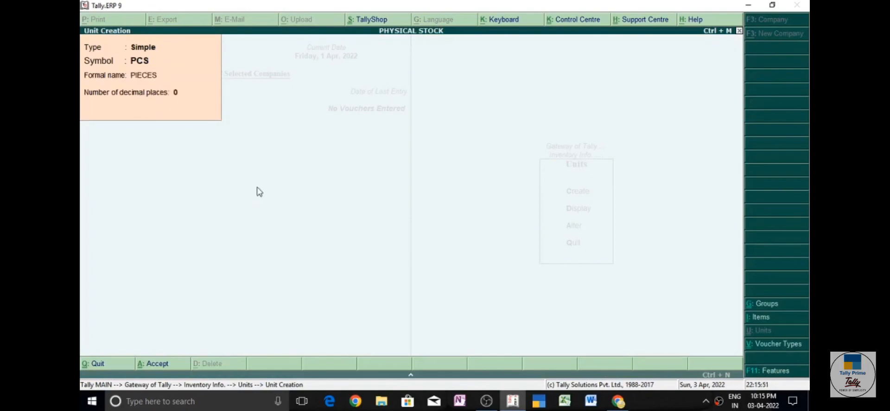
pyautogui.press('Escape')
pyautogui.press('Return')
pyautogui.press('Escape')
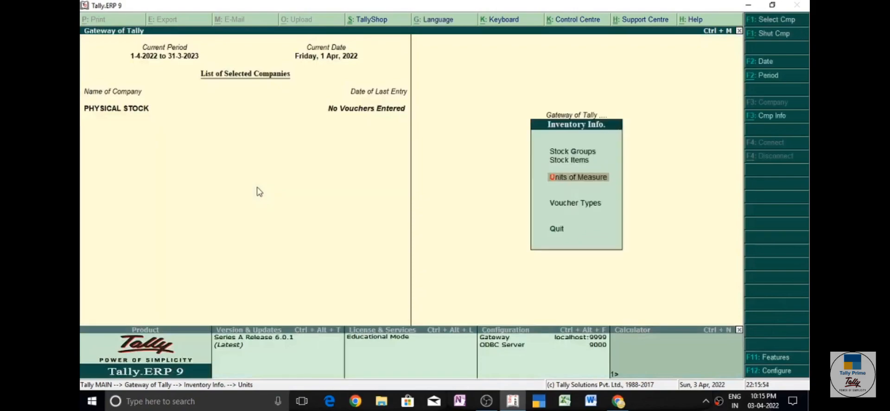
# Step: Start a new single stock item named COLGATE under Primary with PCS as its unit
pyautogui.press('Up')
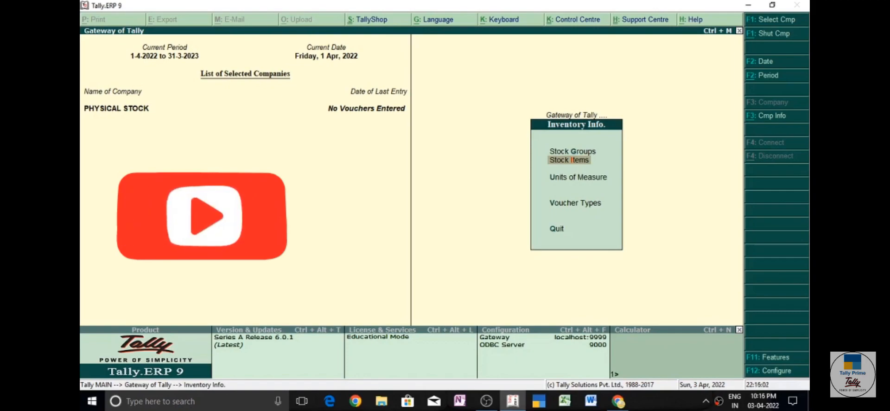
pyautogui.press('Return')
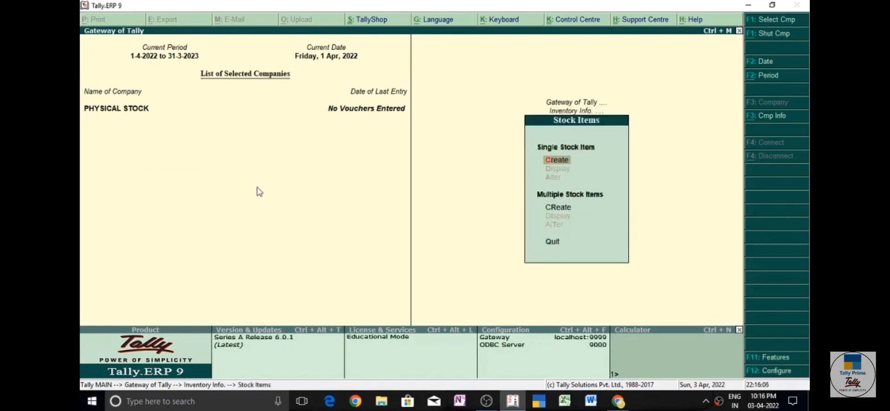
pyautogui.press('Return')
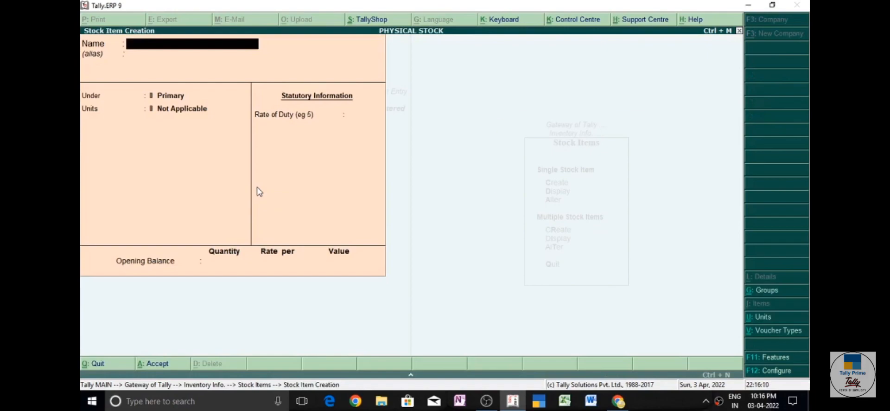
pyautogui.write('COLGATE')
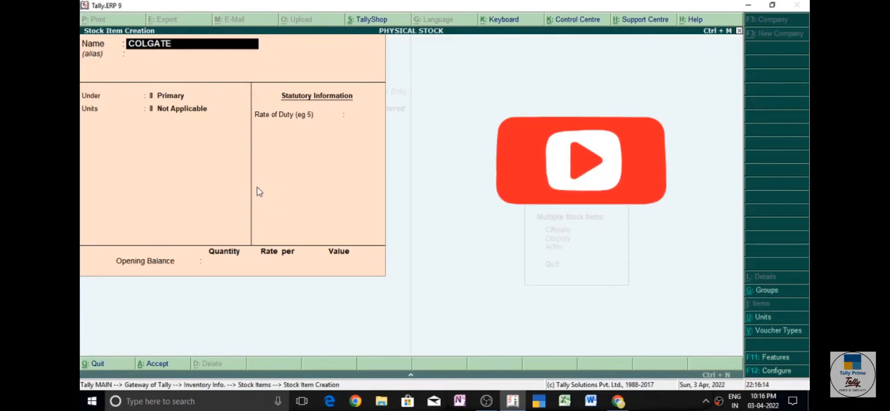
pyautogui.press('Return')
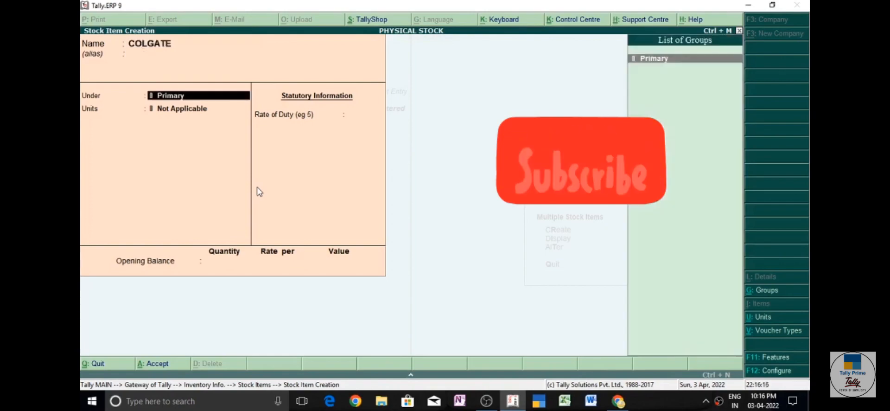
pyautogui.press('Return')
pyautogui.press('Down')
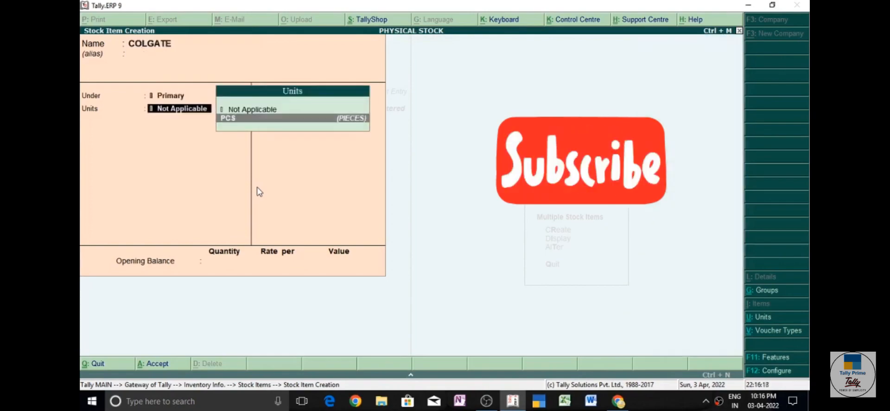
pyautogui.press('Return')
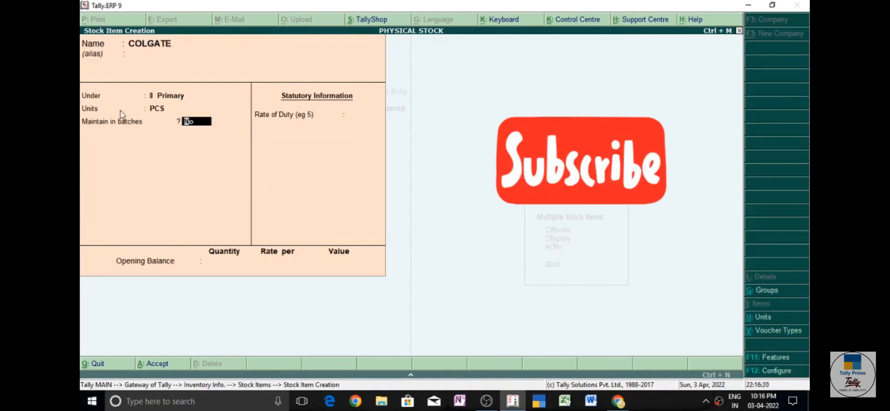
# Step: Set COLGATE to be maintained in batches with manufacturing date tracking and expiry dates, and save the item
pyautogui.write('Y')
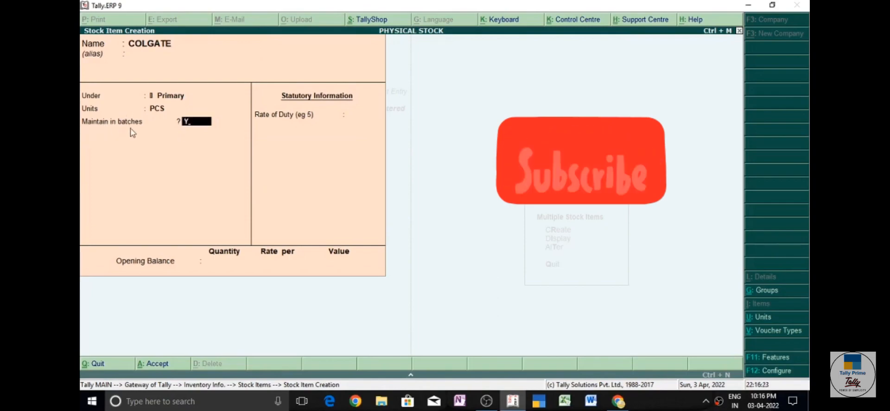
pyautogui.press('Return')
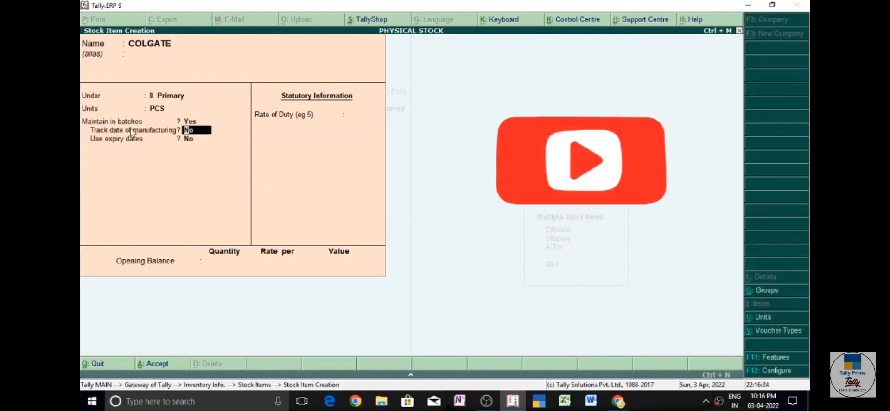
pyautogui.write('Y')
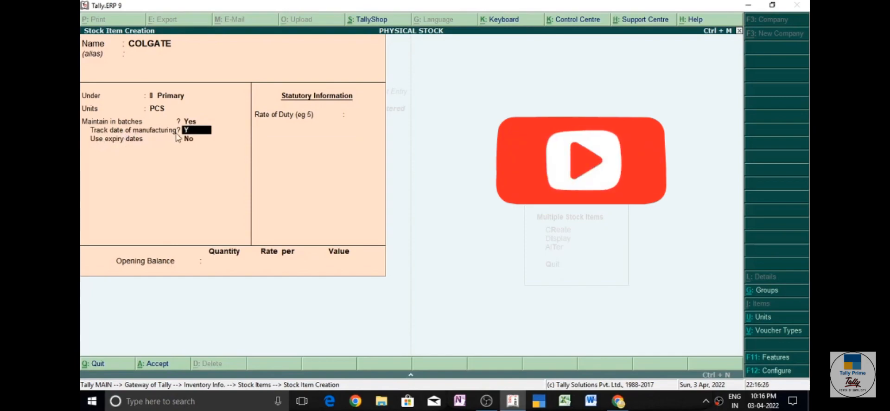
pyautogui.press('Return')
pyautogui.write('Y')
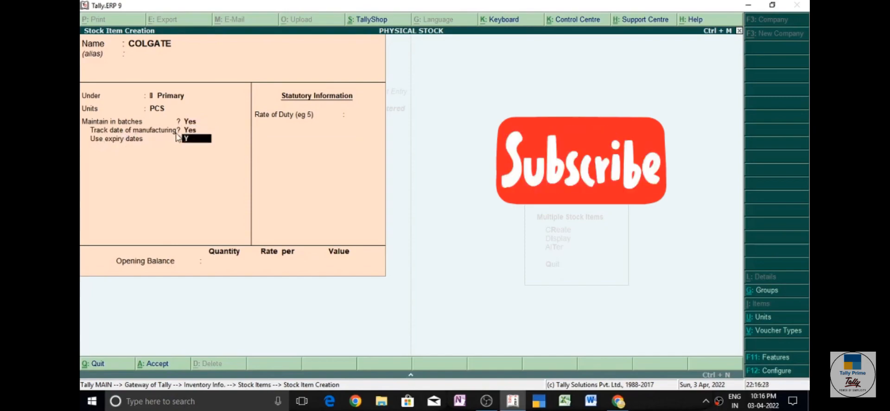
pyautogui.press('Return')
pyautogui.press('Return')
pyautogui.press('Return')
pyautogui.click(176, 132)
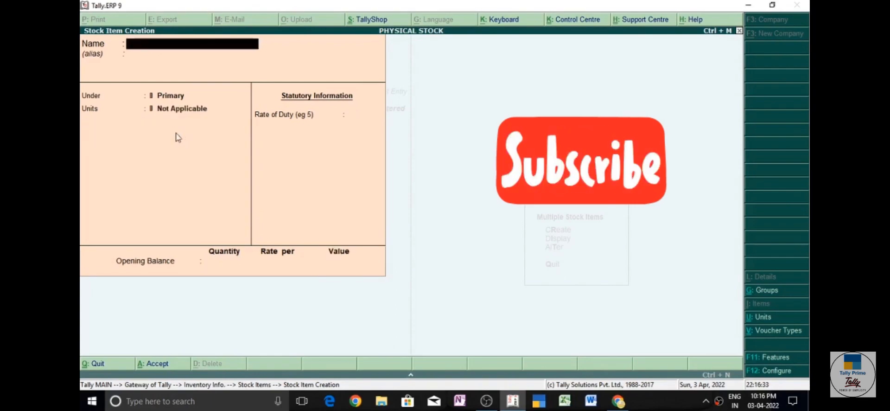
# Step: Start a new stock item named HORLICKS under Primary with PCS as its unit
pyautogui.write('HORLICKS')
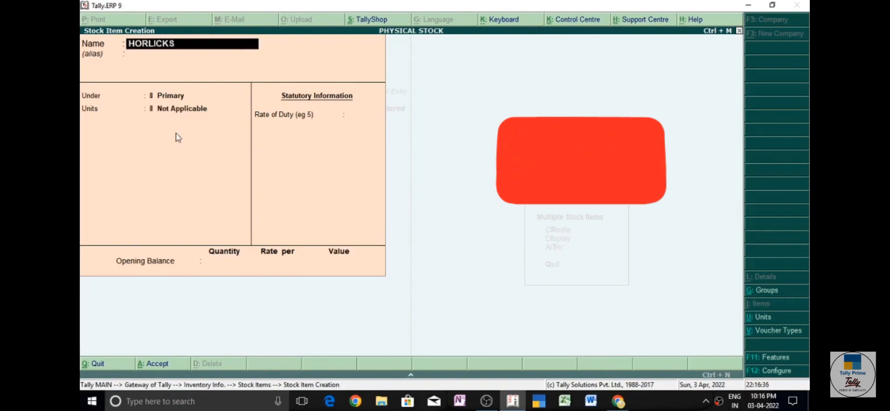
pyautogui.press('Return')
pyautogui.press('Return')
pyautogui.press('Return')
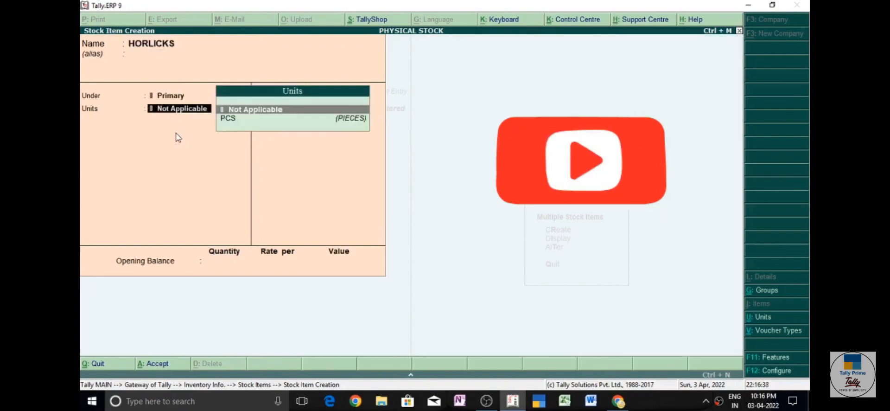
pyautogui.press('Down')
pyautogui.press('Return')
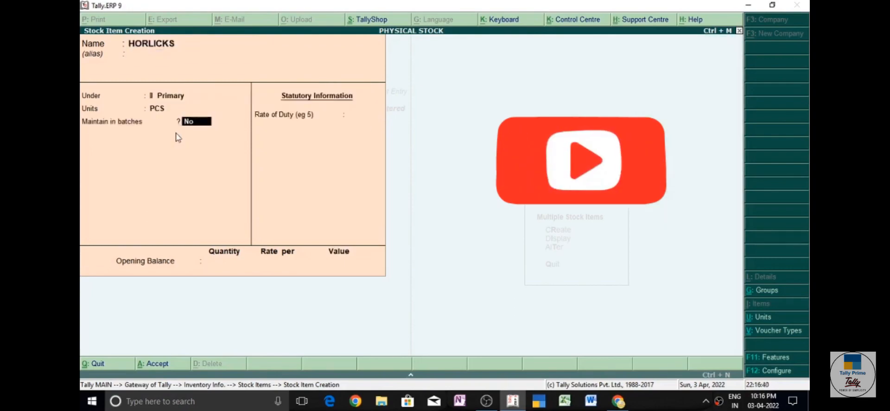
# Step: Maintain HORLICKS in batches with manufacturing date tracking and expiry dates, and save the item
pyautogui.write('y')
pyautogui.press('Return')
pyautogui.write('y')
pyautogui.press('Return')
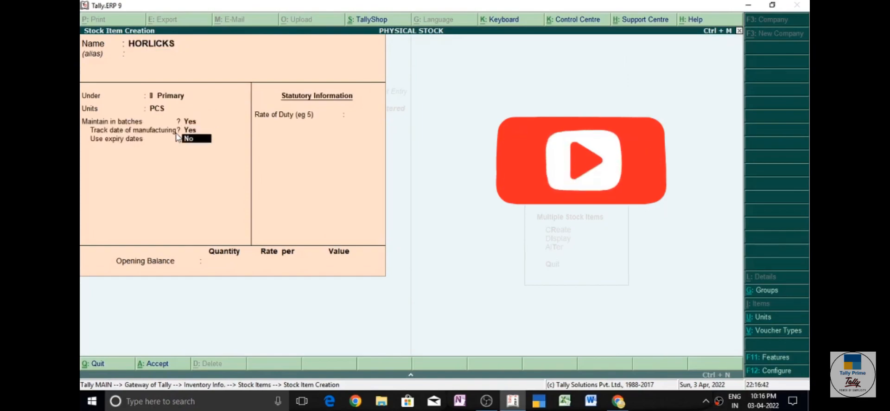
pyautogui.write('y')
pyautogui.press('Return')
pyautogui.press('Return')
pyautogui.press('Return')
pyautogui.press('y')
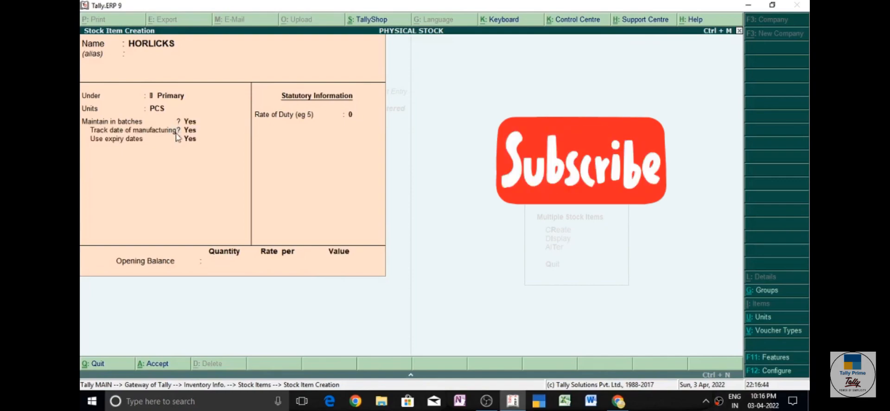
# Step: Start a new stock item named DETTOL under Primary with PCS as its unit
pyautogui.write('D')
pyautogui.write('TOL')
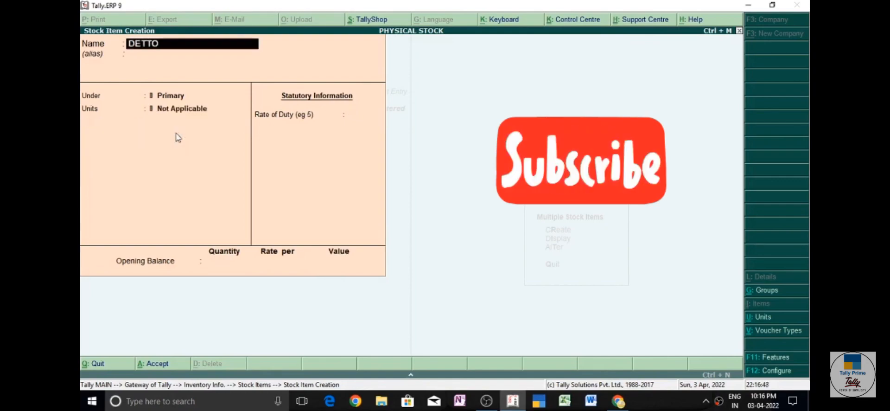
pyautogui.press('Return')
pyautogui.press('Return')
pyautogui.press('Return')
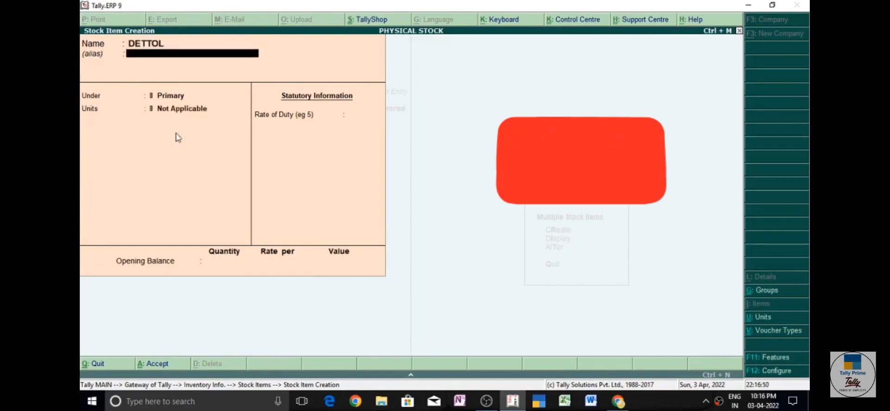
pyautogui.press('Down')
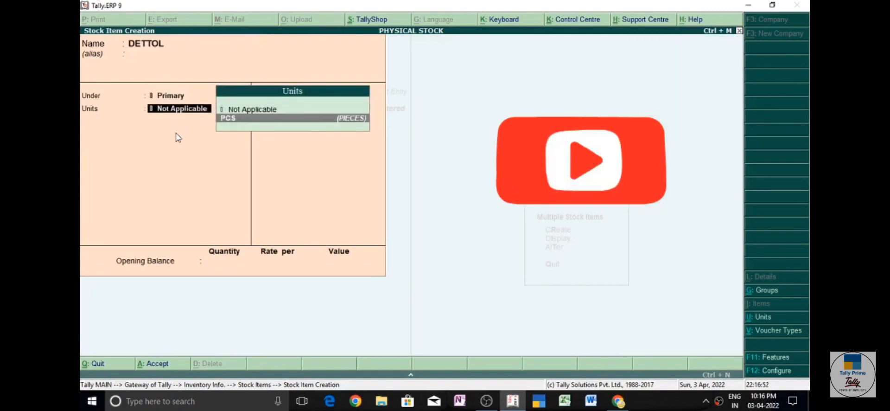
pyautogui.press('Return')
# Step: Turn on batch maintenance, manufacturing date tracking and expiry dates for DETTOL, and save the item
pyautogui.press('y')
pyautogui.press('Return')
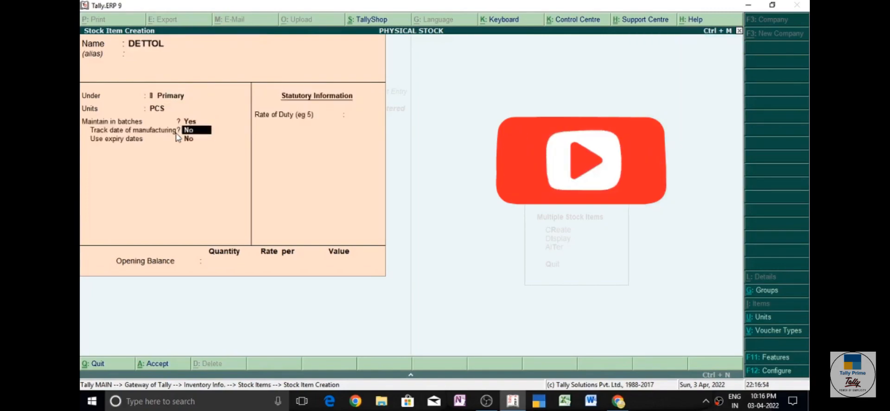
pyautogui.write('Y')
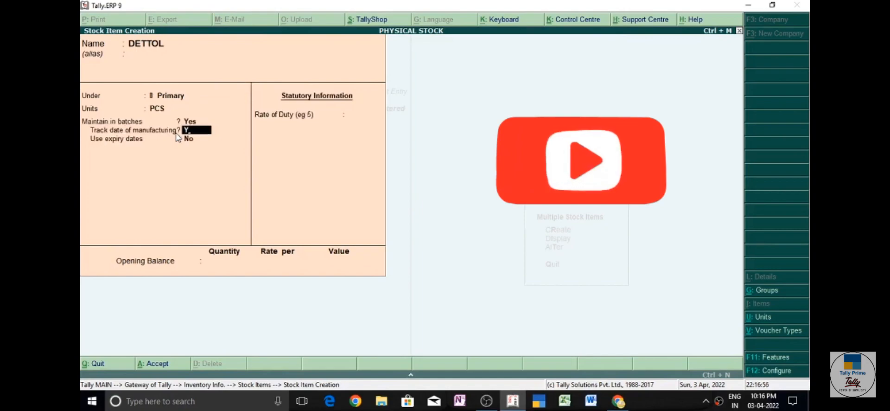
pyautogui.press('Return')
pyautogui.write('y')
pyautogui.press('Return')
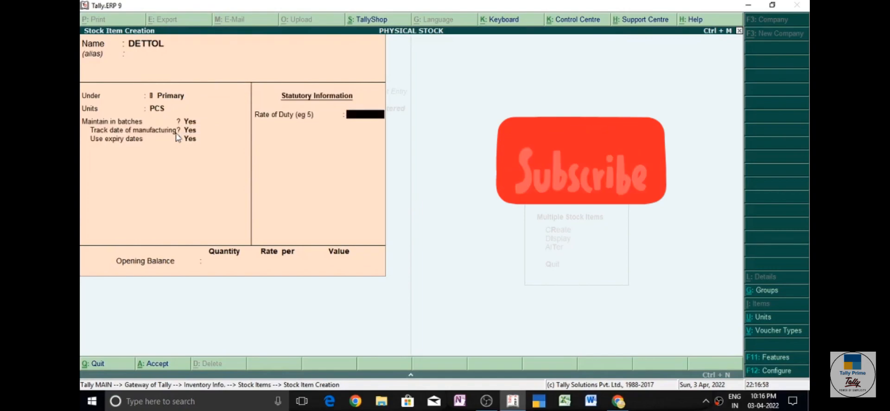
pyautogui.press('Return')
pyautogui.press('Return')
pyautogui.click(175, 133)
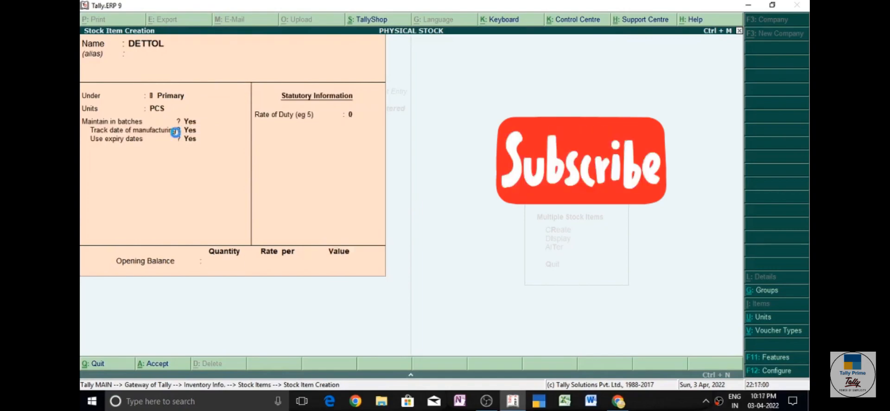
# Step: Leave stock item creation and check the list of existing stock items before returning to the Gateway of Tally
pyautogui.press('Escape')
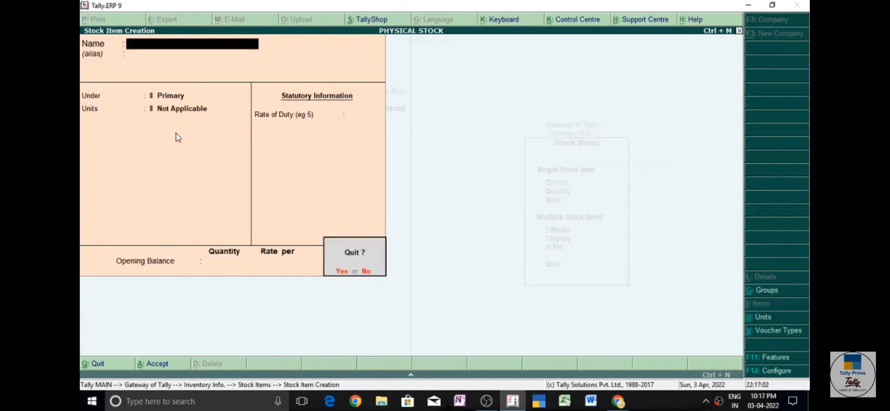
pyautogui.press('y')
pyautogui.press('Down')
pyautogui.press('Down')
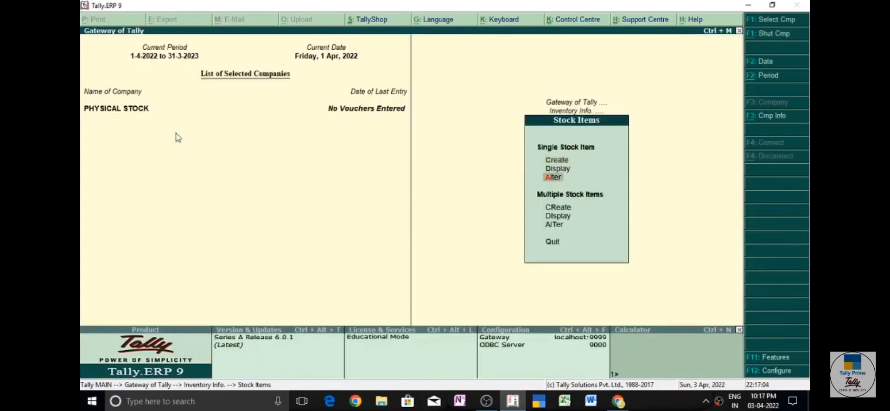
pyautogui.press('Return')
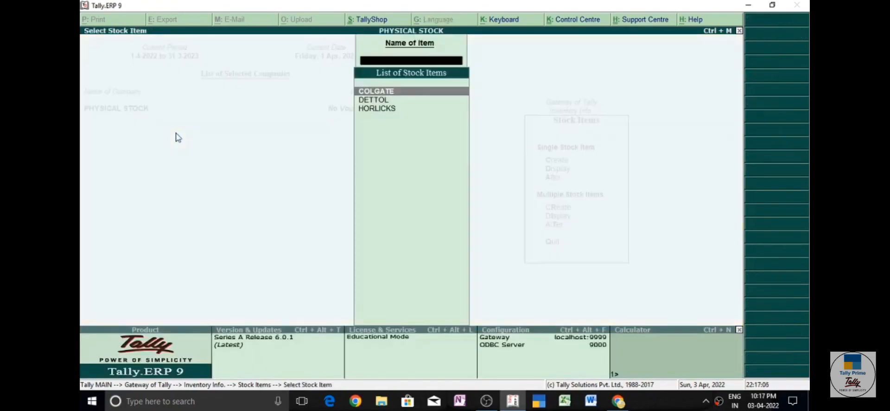
pyautogui.press('Escape')
pyautogui.press('Escape')
pyautogui.press('Escape')
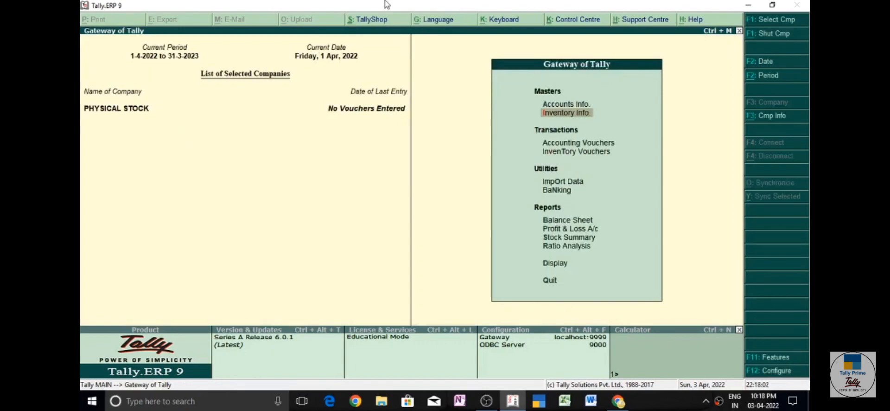
# Step: Start a purchase voucher with supplier invoice number 79797 dated 1-Apr-2022
pyautogui.press('Down')
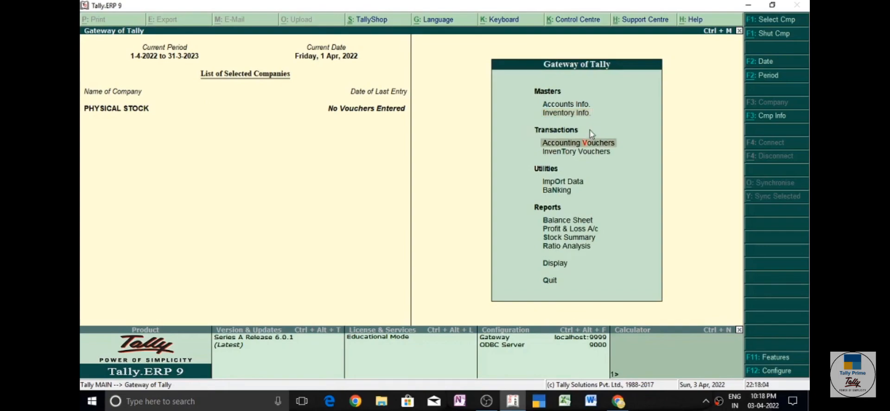
pyautogui.press('Return')
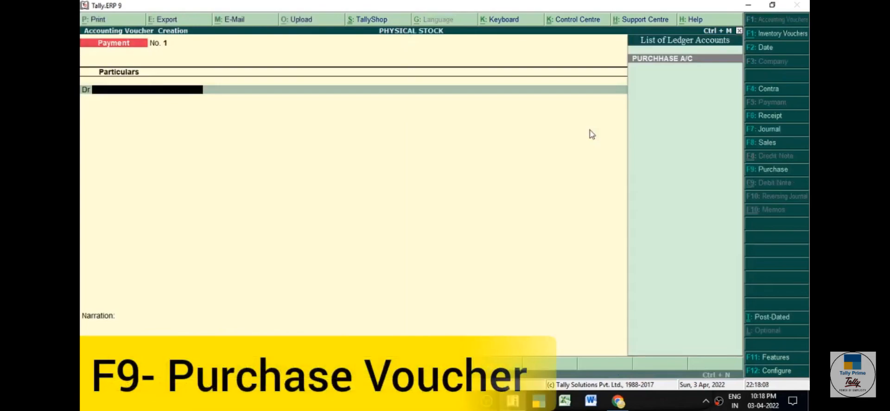
pyautogui.press('F9')
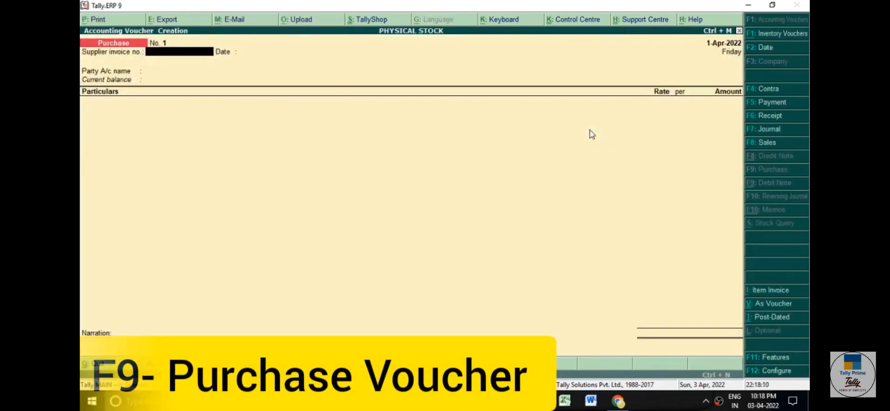
pyautogui.write('79797')
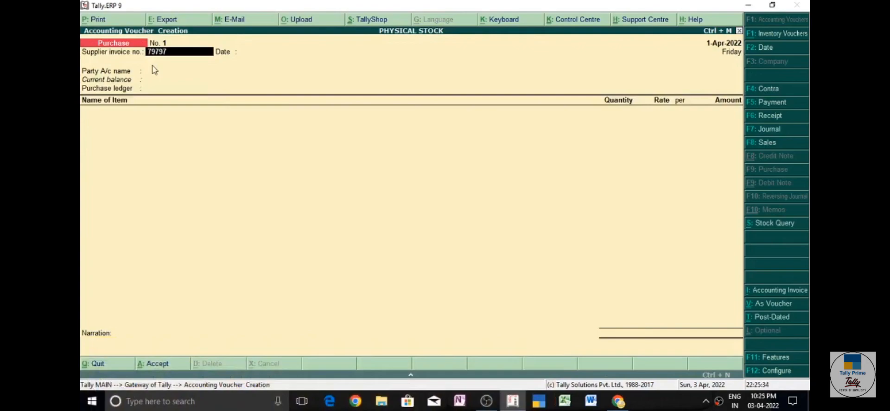
pyautogui.press('Return')
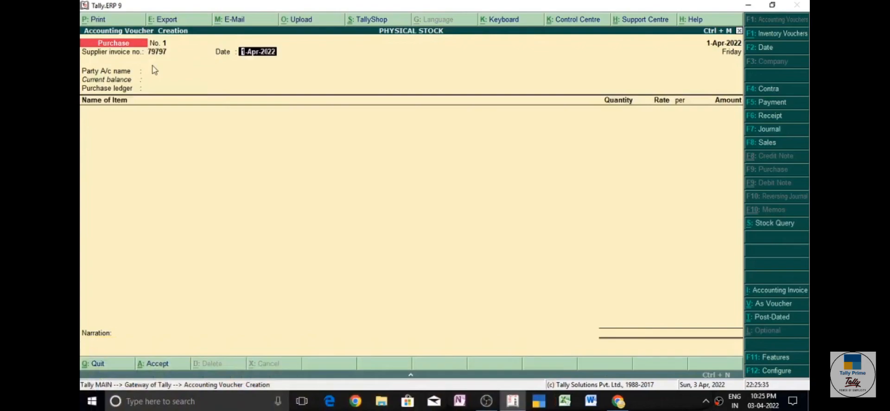
pyautogui.press('Return')
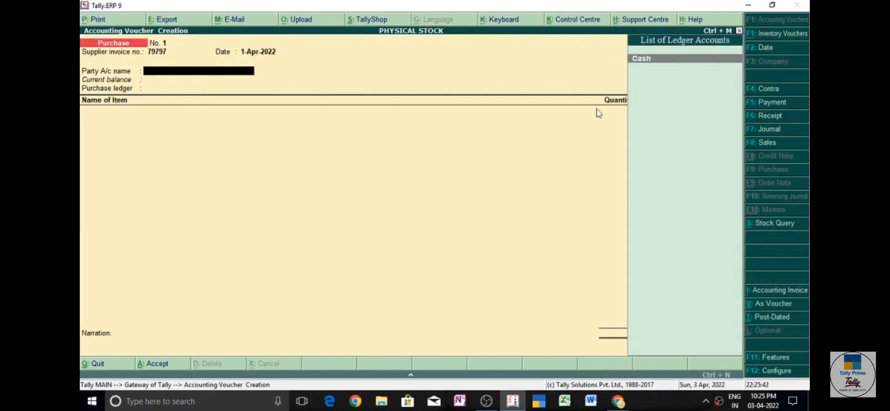
# Step: Set the voucher's party account to Cash without further party details and its purchase ledger to PURCHHASE A/C
pyautogui.press('Return')
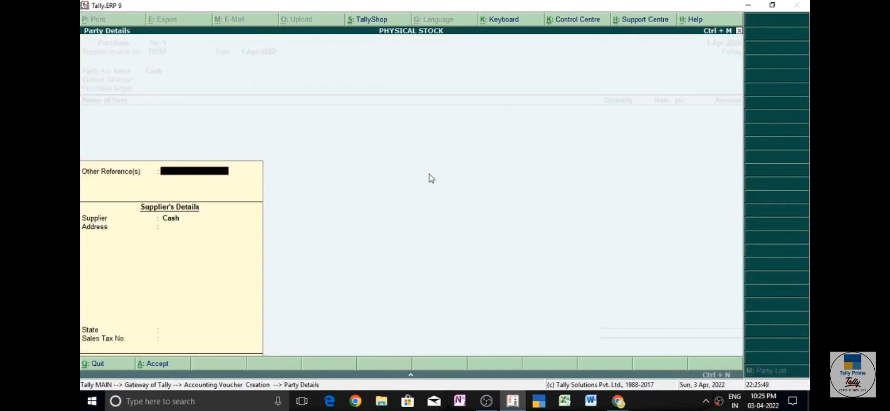
pyautogui.press('Return')
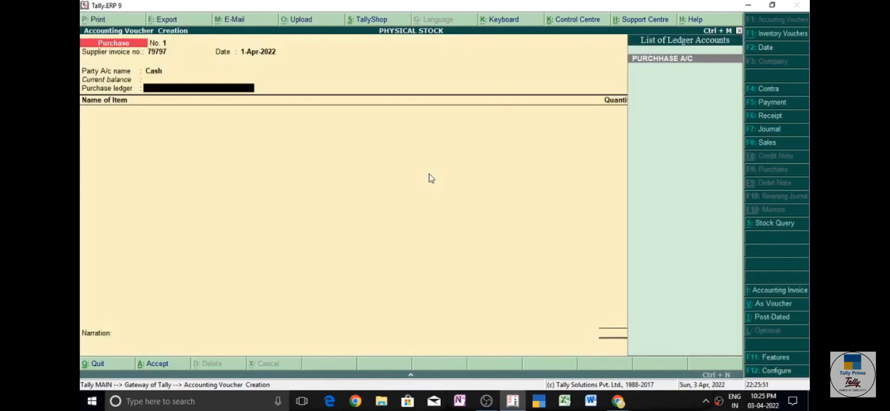
pyautogui.press('Return')
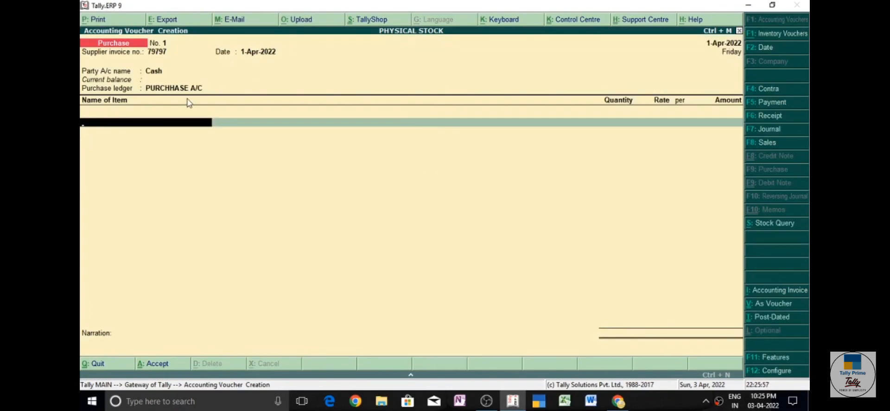
# Step: Add COLGATE to the purchase voucher and allocate it to a new batch numbered 1111
pyautogui.write('C')
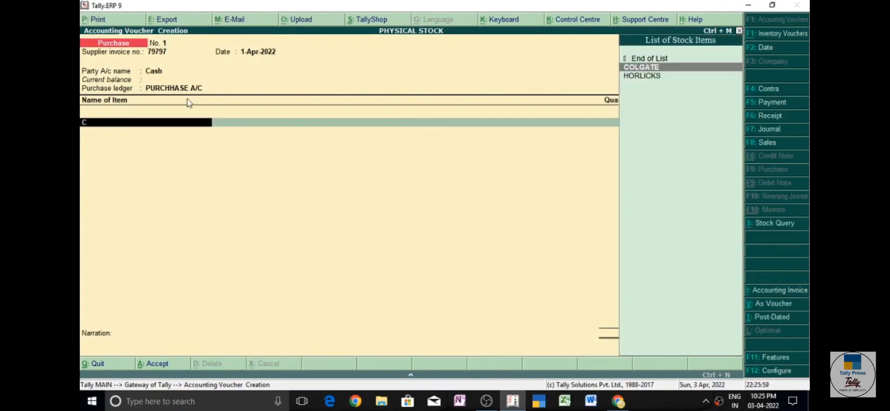
pyautogui.press('Return')
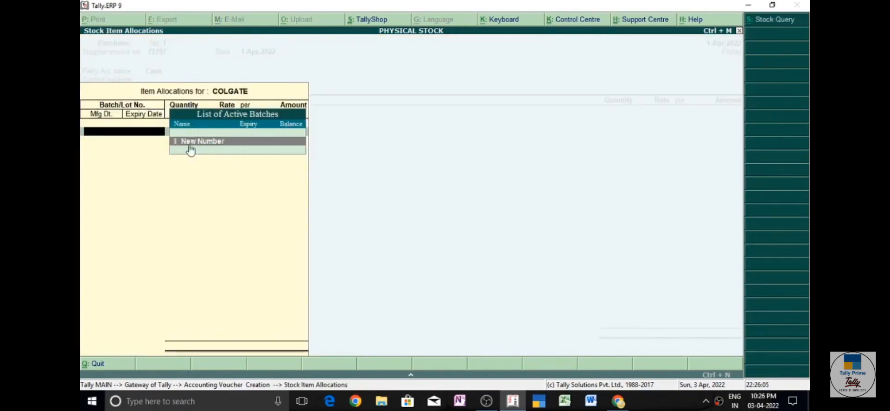
pyautogui.press('Return')
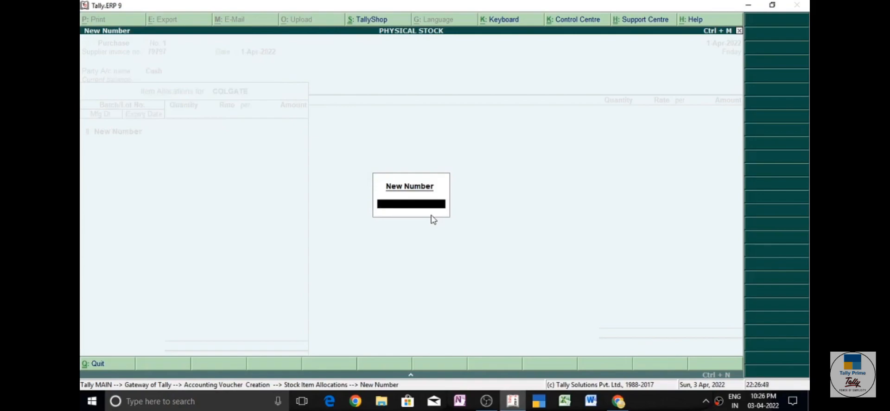
pyautogui.write('1111')
pyautogui.press('Return')
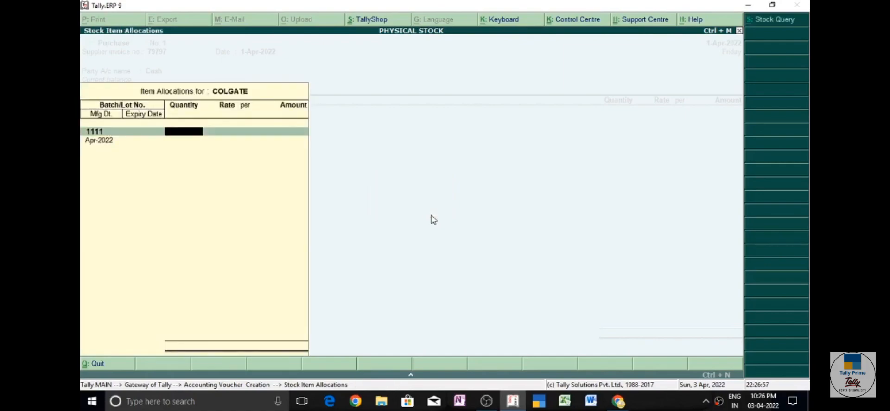
# Step: Enter a quantity of 100 PCS at a rate of 50 per PCS for batch 1111
pyautogui.write('100')
pyautogui.press('Return')
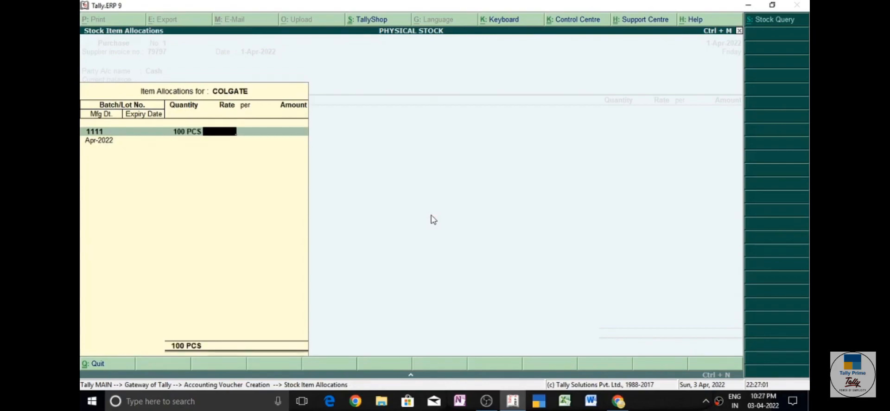
pyautogui.write('50')
pyautogui.press('Return')
pyautogui.press('Return')
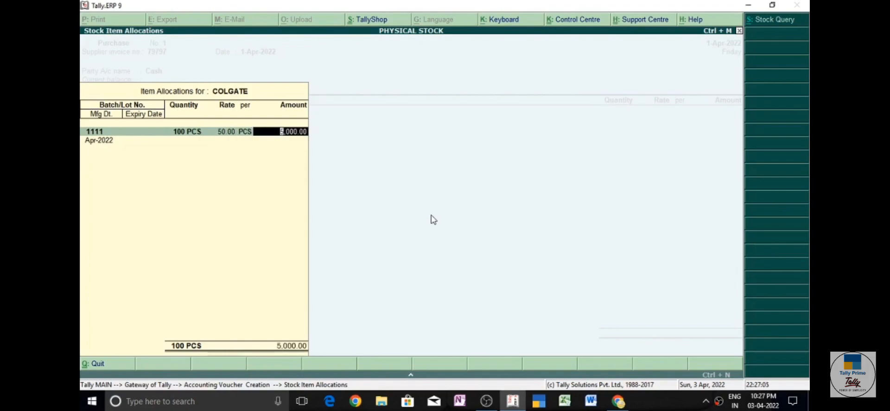
pyautogui.press('Return')
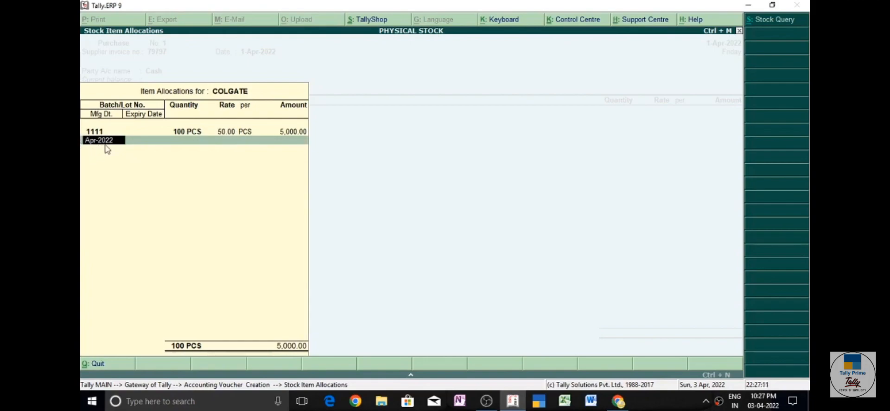
# Step: Accept the Apr-2022 manufacturing date, set the batch's expiry to 180 days and finish COLGATE's batch allocation
pyautogui.press('Return')
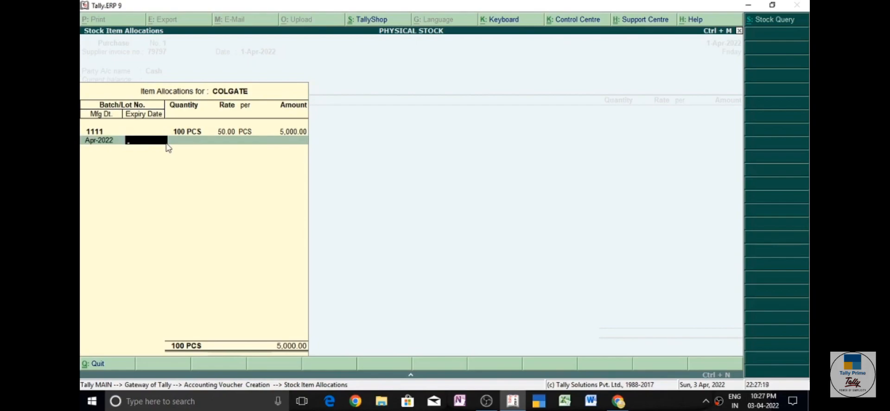
pyautogui.write('180')
pyautogui.press('Return')
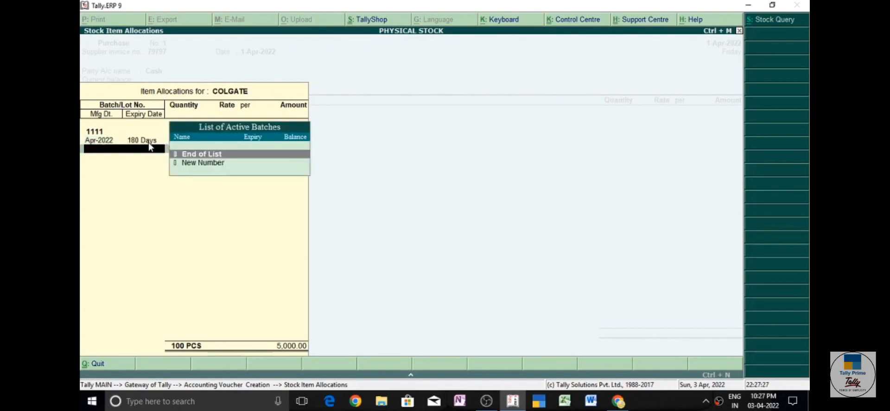
pyautogui.press('Return')
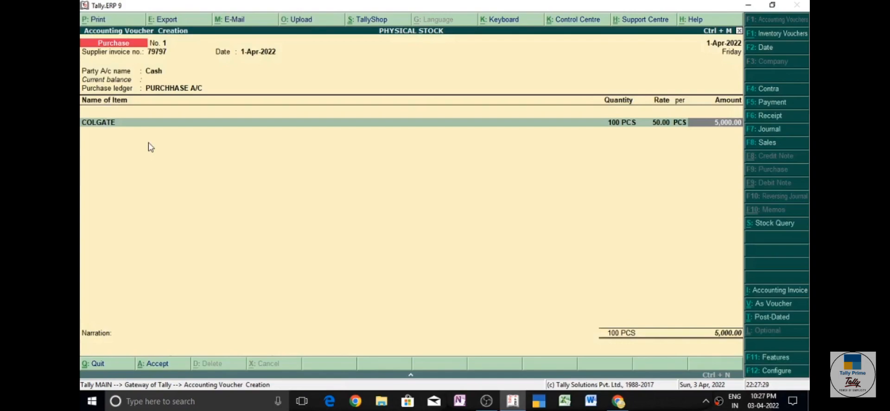
# Step: Add HORLICKS as the second item of the purchase voucher and allocate it to a new batch numbered 2222
pyautogui.press('Return')
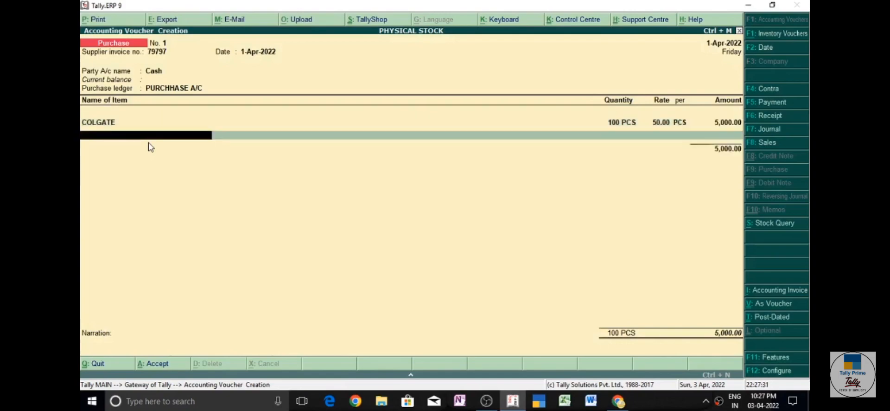
pyautogui.write('H')
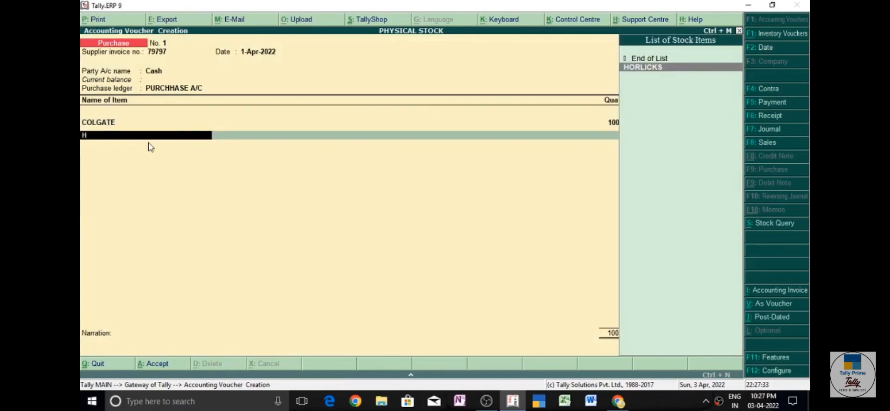
pyautogui.press('Return')
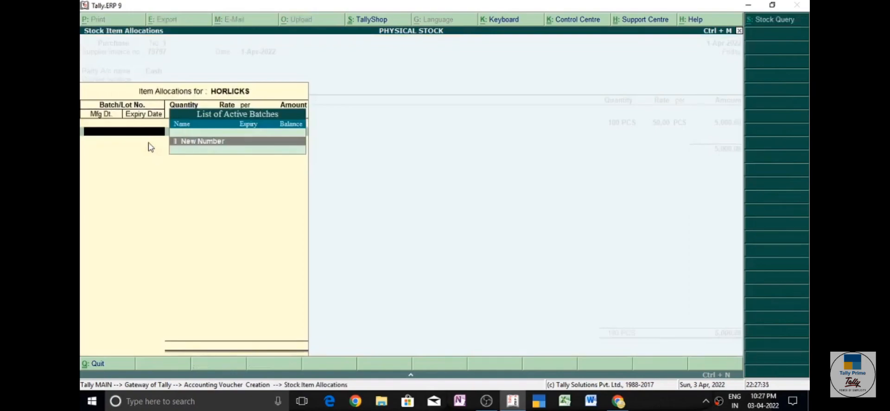
pyautogui.press('Return')
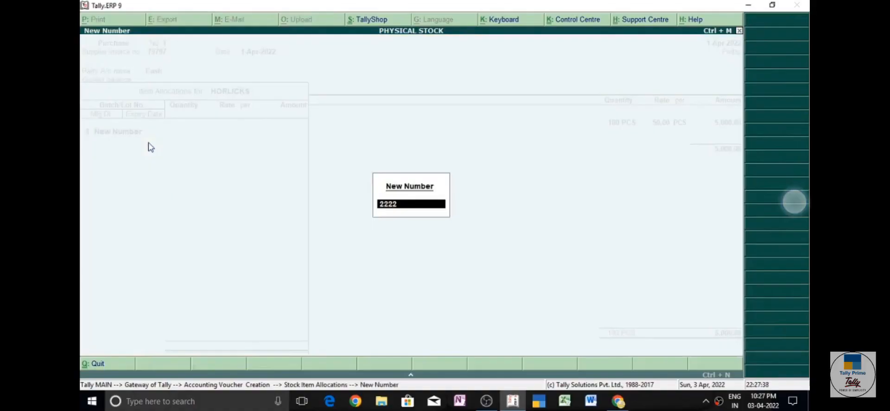
pyautogui.press('Return')
# Step: Enter a quantity of 100 PCS at a rate of 60 per PCS for batch 2222
pyautogui.write('100')
pyautogui.press('Return')
pyautogui.write('60')
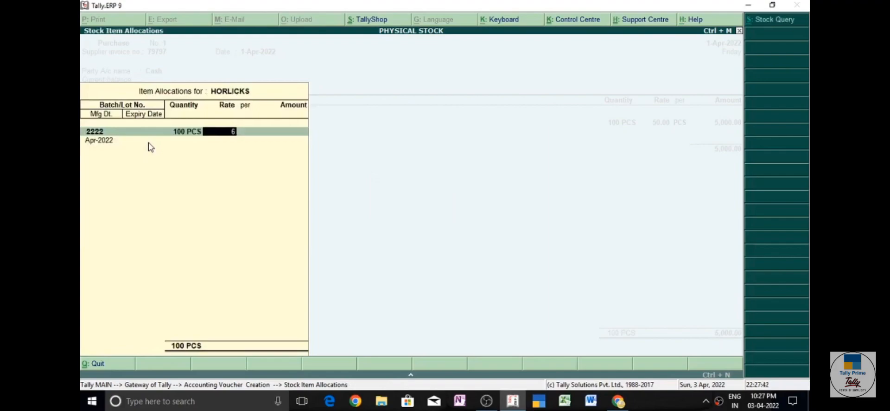
pyautogui.press('Return')
pyautogui.press('Return')
pyautogui.press('Return')
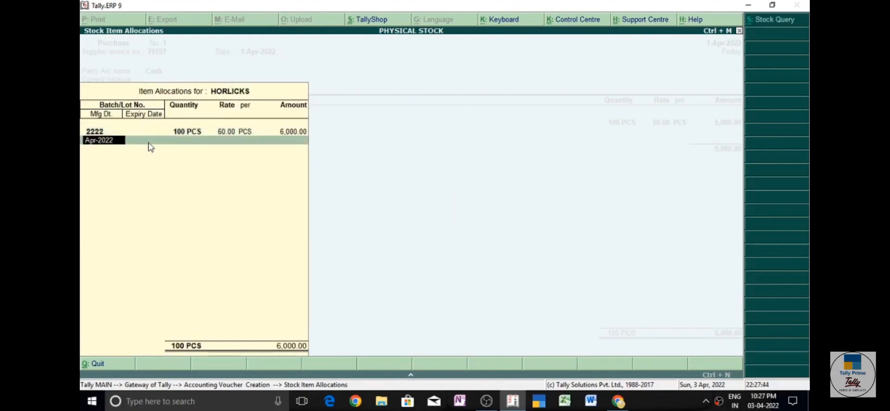
# Step: Accept the Apr-2022 manufacturing date, set batch 2222's expiry to 90 days and finish HORLICKS's batch allocation
pyautogui.press('Return')
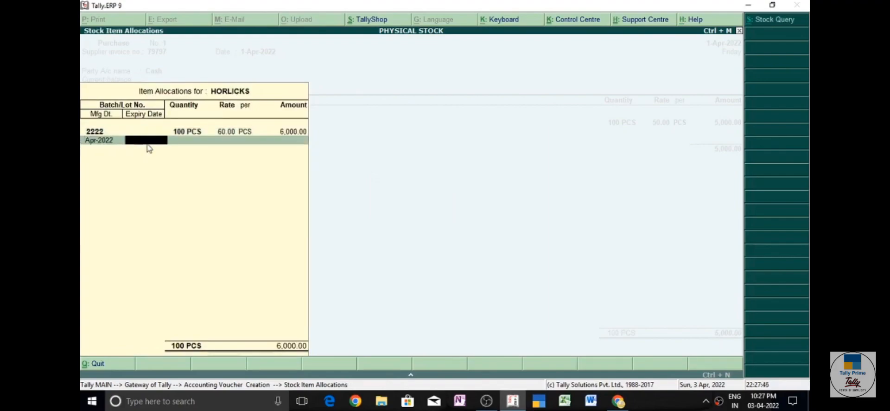
pyautogui.write('90')
pyautogui.press('Return')
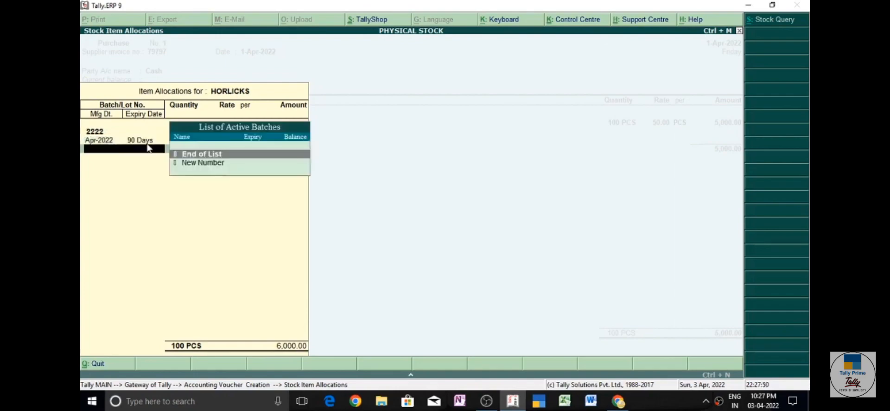
pyautogui.press('Return')
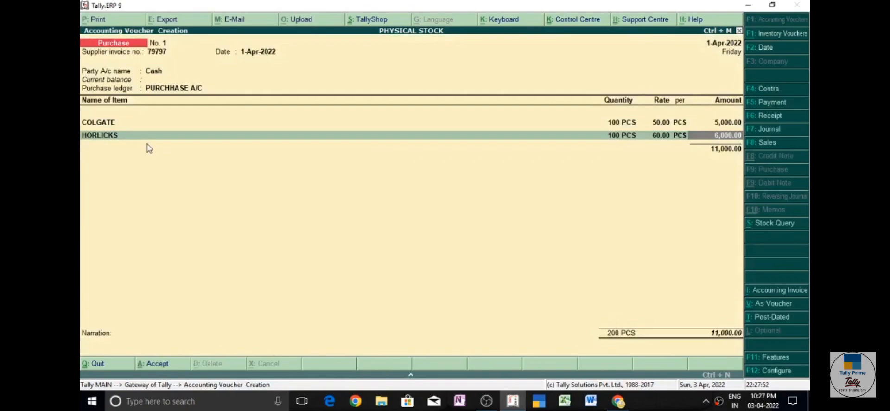
# Step: Add DETTOL as the third item of the purchase voucher and allocate it to a new batch numbered 3333
pyautogui.press('Return')
pyautogui.write('DE')
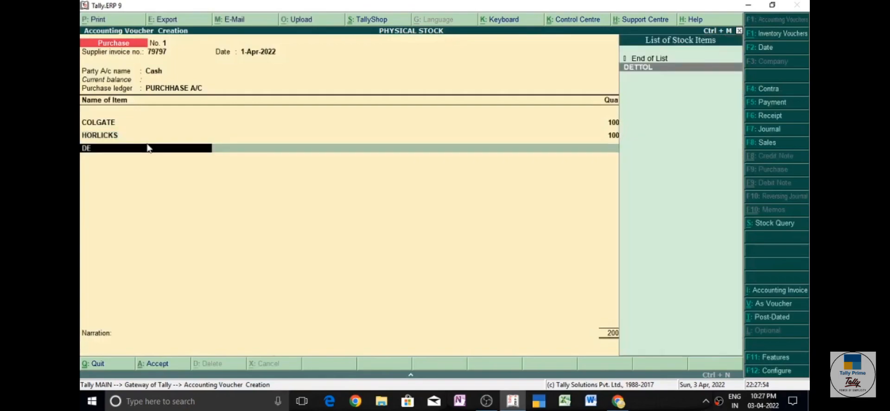
pyautogui.press('Return')
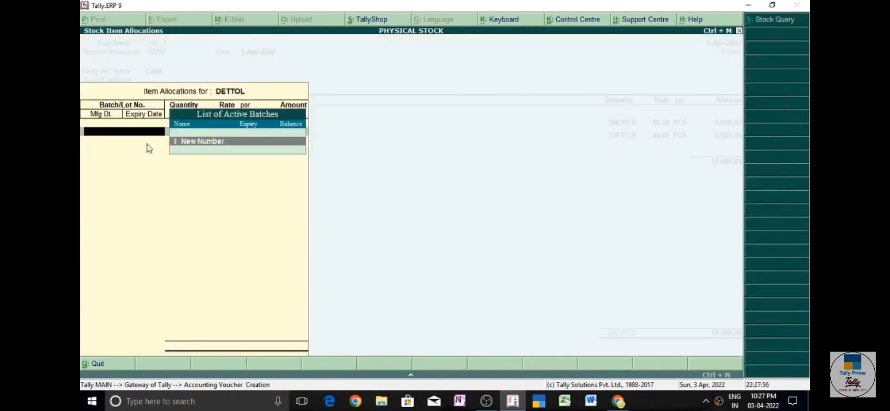
pyautogui.press('Return')
pyautogui.write('3333')
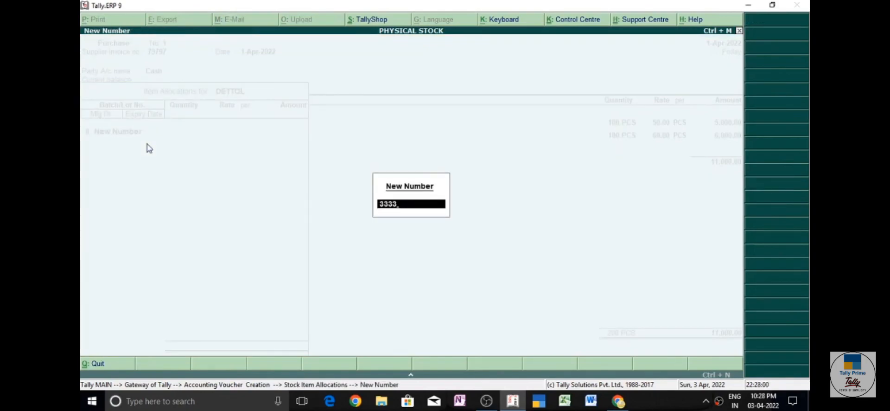
pyautogui.press('Return')
# Step: Enter a quantity of 100 PCS at a rate of 40 per PCS for batch 3333
pyautogui.write('100')
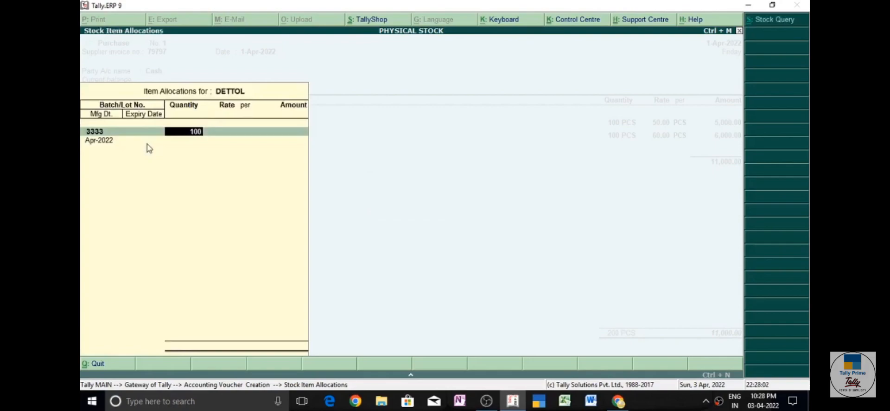
pyautogui.press('Return')
pyautogui.write('40')
pyautogui.press('Return')
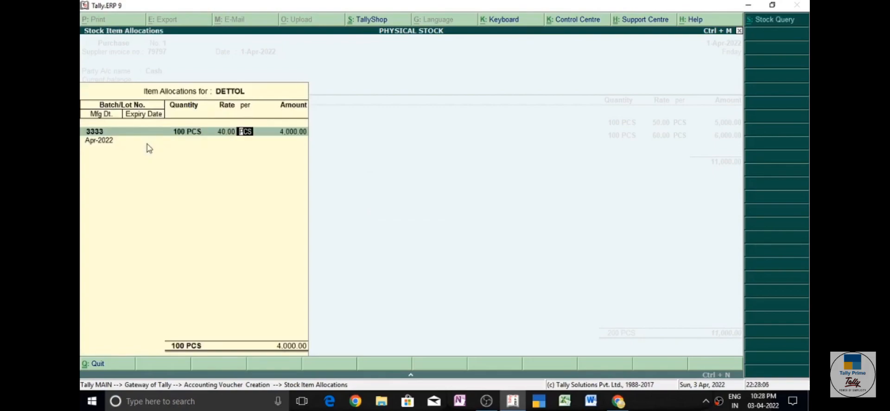
pyautogui.press('Return')
pyautogui.press('Return')
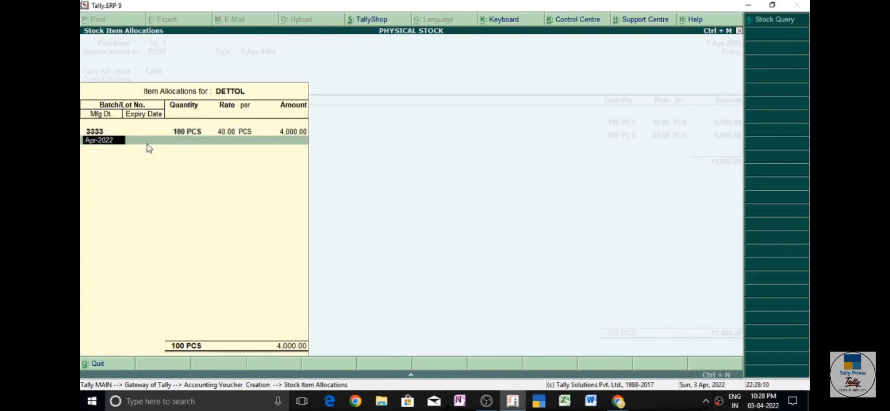
# Step: Accept the Apr-2022 manufacturing date, set batch 3333's expiry to 180 days and finish DETTOL's batch allocation
pyautogui.press('Return')
pyautogui.write('80')
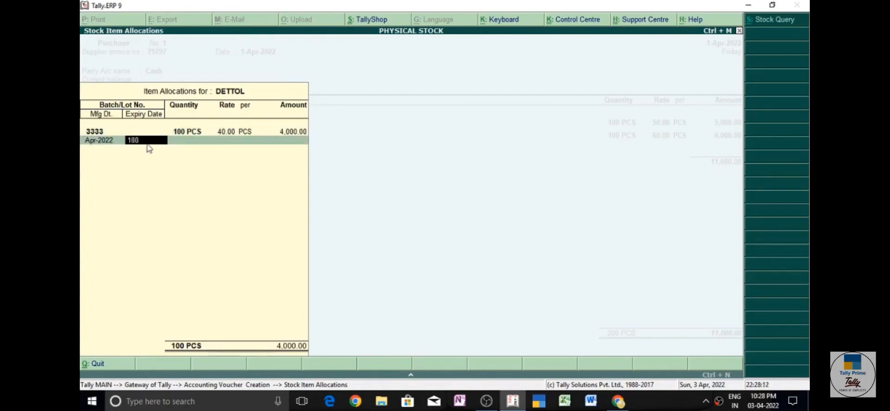
pyautogui.press('Return')
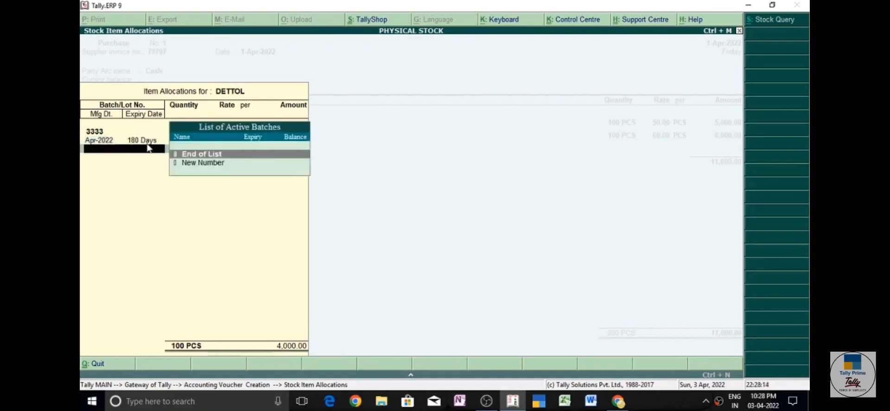
pyautogui.press('Return')
# Step: End the item list, leave the narration blank and save the purchase voucher
pyautogui.press('Return')
pyautogui.press('Return')
pyautogui.press('Return')
pyautogui.press('Return')
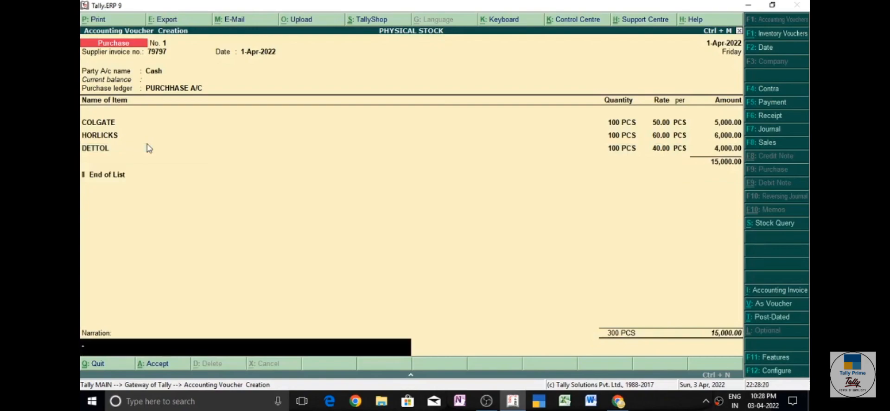
pyautogui.press('Return')
pyautogui.press('Return')
# Step: Review the saved purchase voucher without altering it and return from the Day Book to the Gateway of Tally
pyautogui.press('pageup')
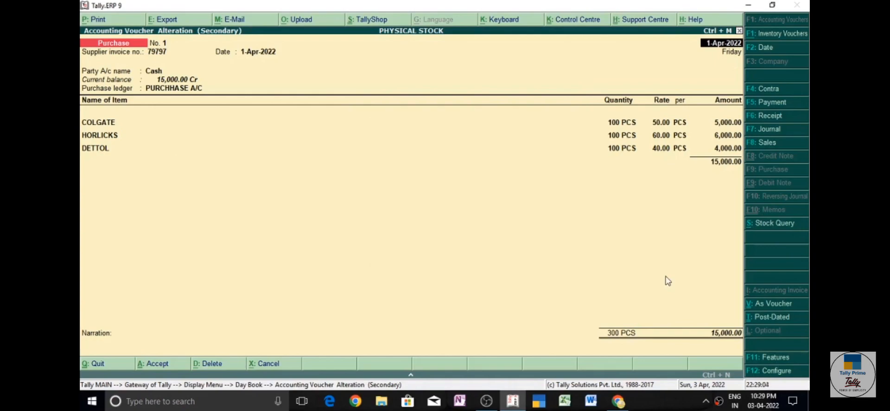
pyautogui.press('Escape')
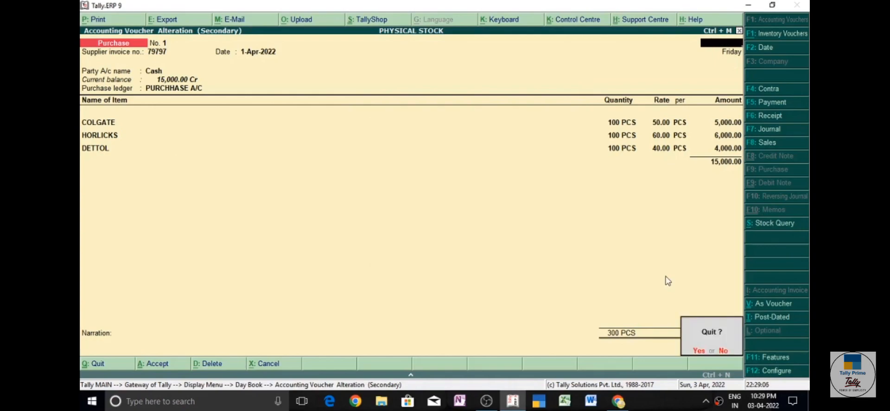
pyautogui.press('y')
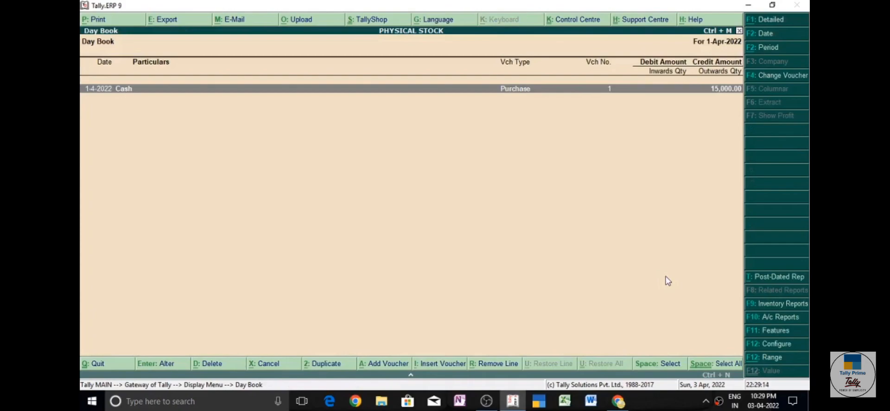
pyautogui.press('Escape')
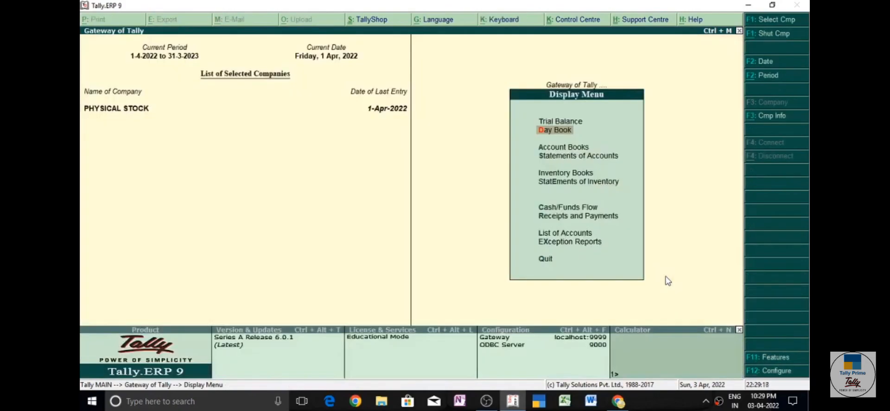
pyautogui.press('Escape')
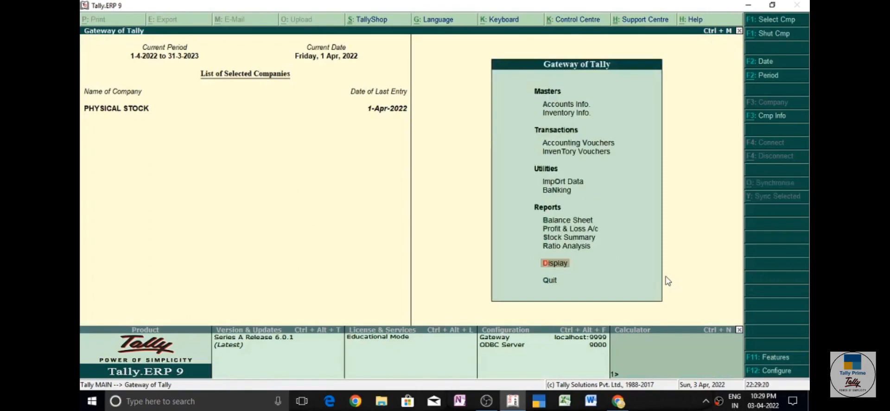
# Step: Start a new inventory voucher and switch its type from Stock Journal to Physical Stock
pyautogui.press('Down')
pyautogui.press('Down')
pyautogui.press('Down')
pyautogui.press('Down')
pyautogui.press('Down')
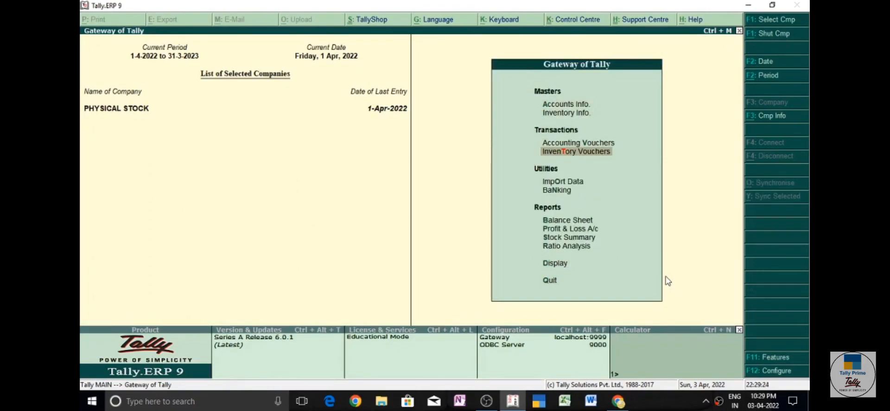
pyautogui.press('Return')
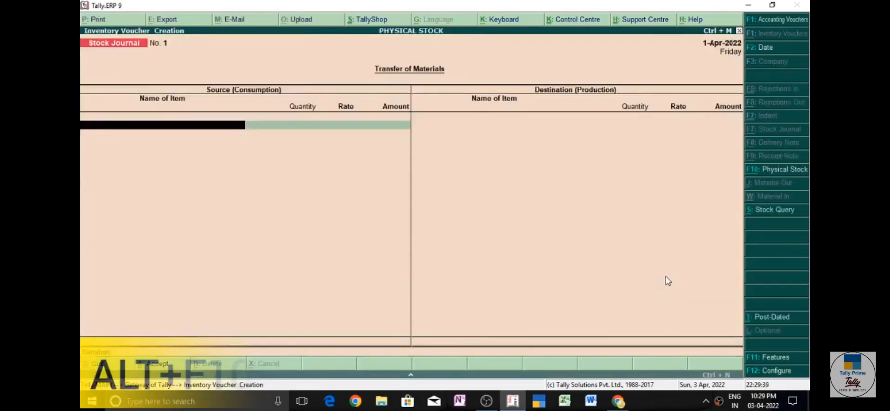
pyautogui.hotkey('alt', 'F10')
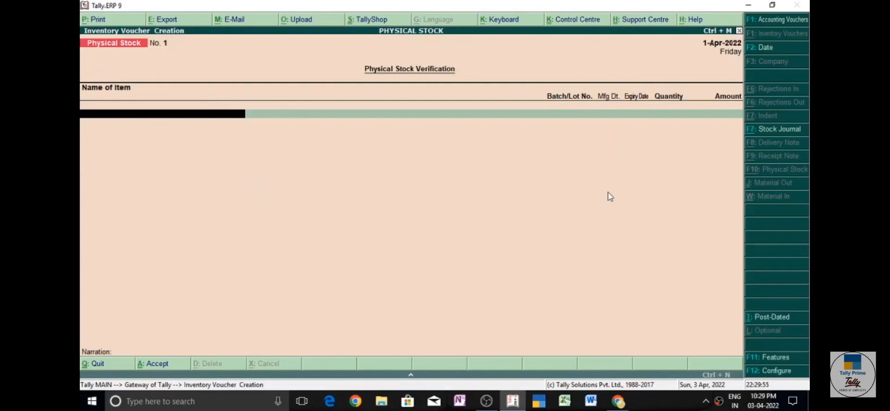
# Step: Record COLGATE in the physical stock voucher with batch 1111, keeping its dates, and a counted quantity of 100 PCS
pyautogui.write('C')
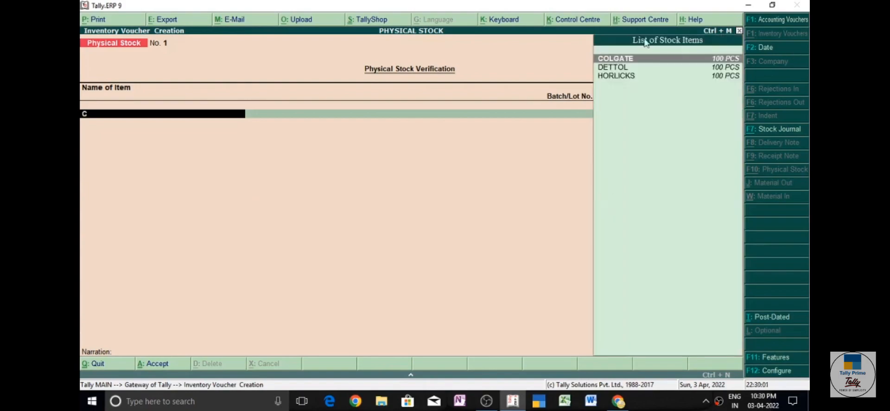
pyautogui.press('Return')
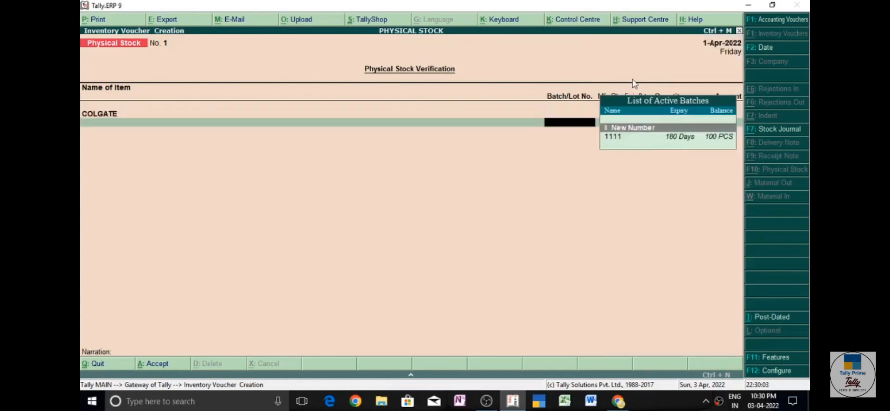
pyautogui.press('Down')
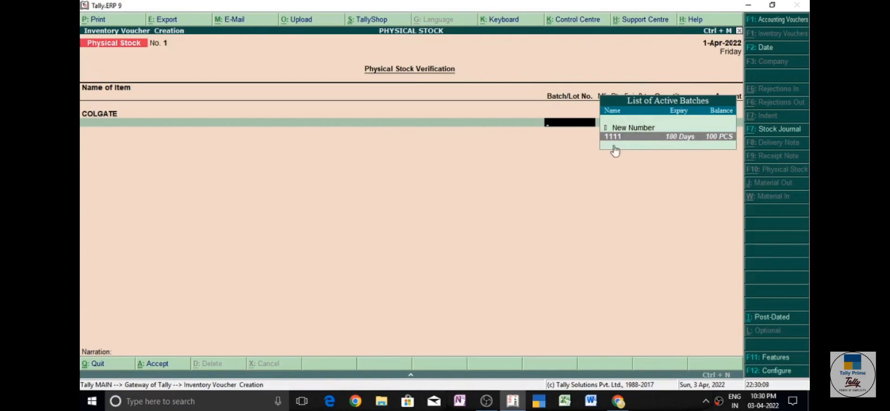
pyautogui.press('Return')
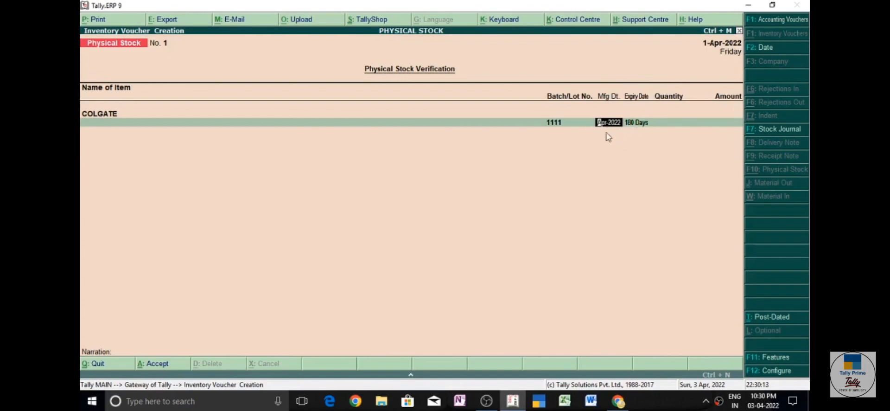
pyautogui.press('Return')
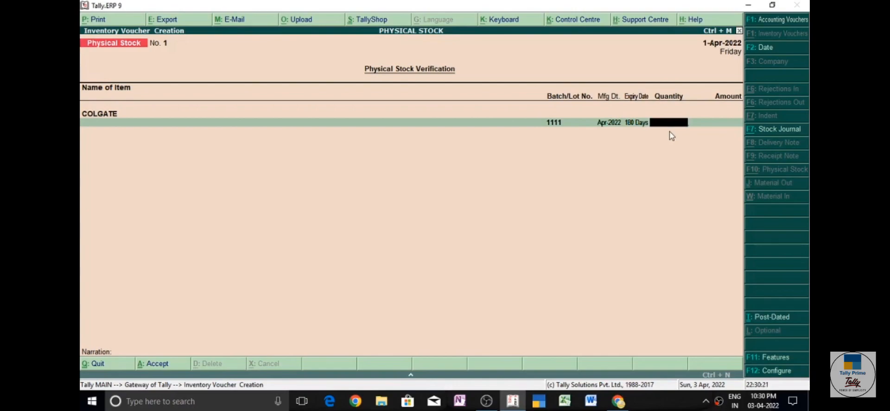
pyautogui.write('100')
pyautogui.press('Return')
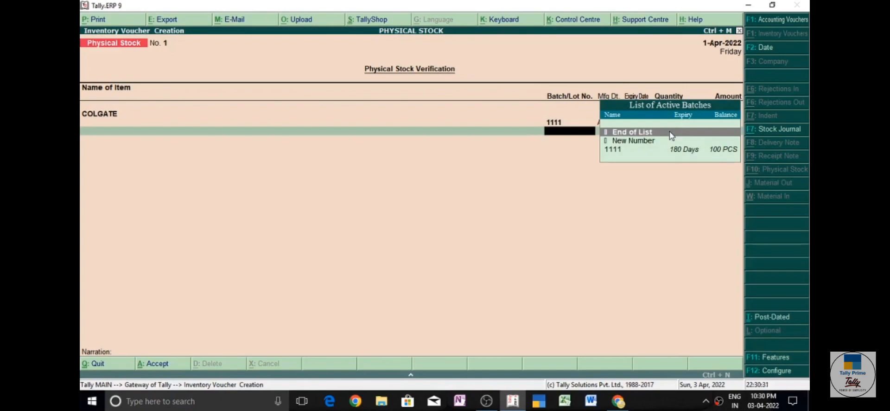
pyautogui.press('Return')
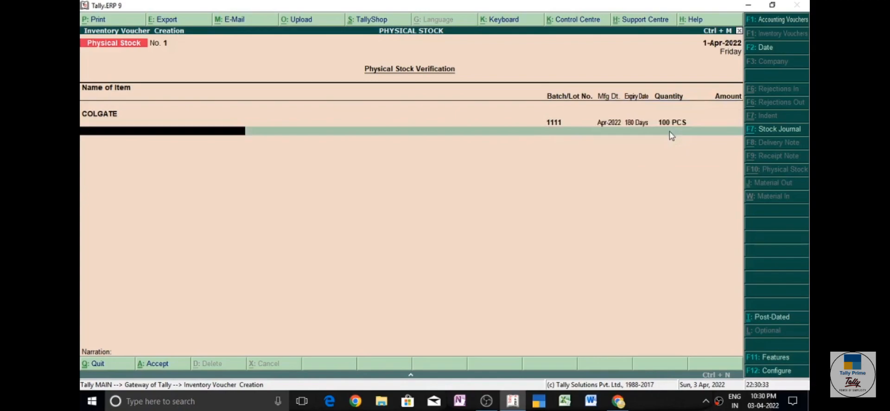
# Step: Record HORLICKS in the physical stock voucher with batch 2222, keeping its dates, and a counted quantity of 100 PCS
pyautogui.write('H')
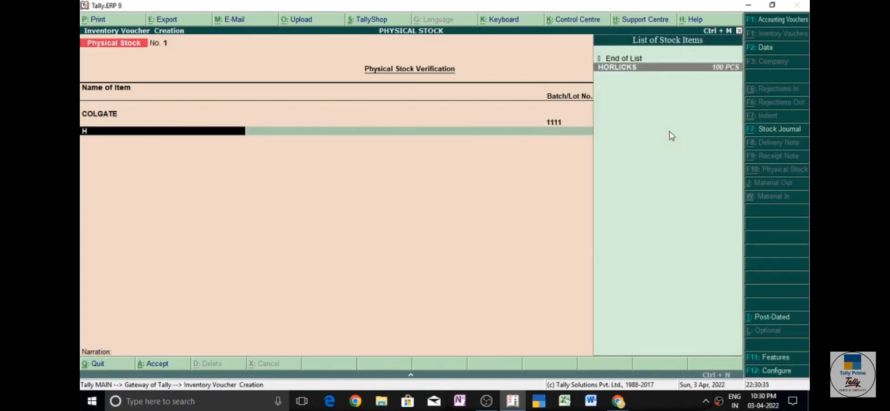
pyautogui.press('Return')
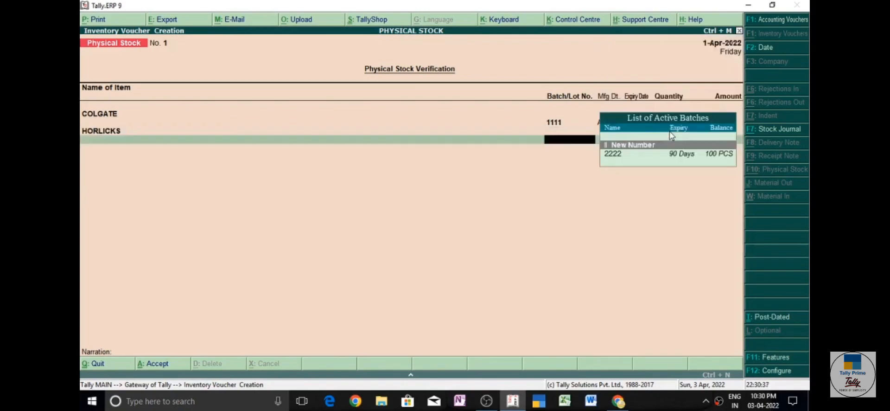
pyautogui.press('Down')
pyautogui.press('Return')
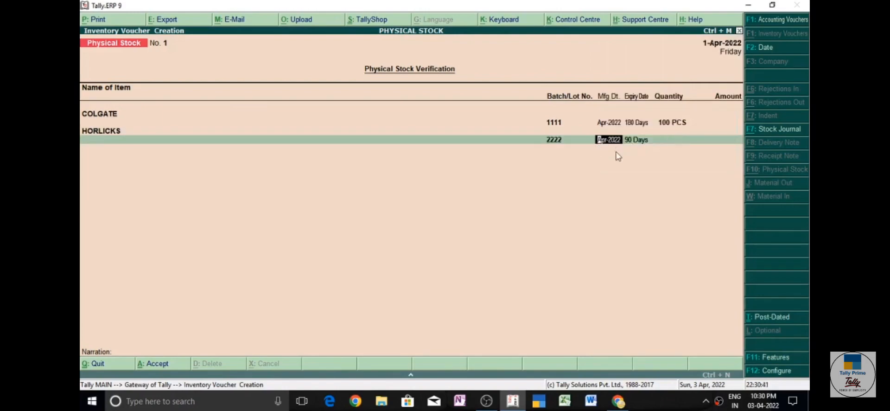
pyautogui.press('Return')
pyautogui.press('Return')
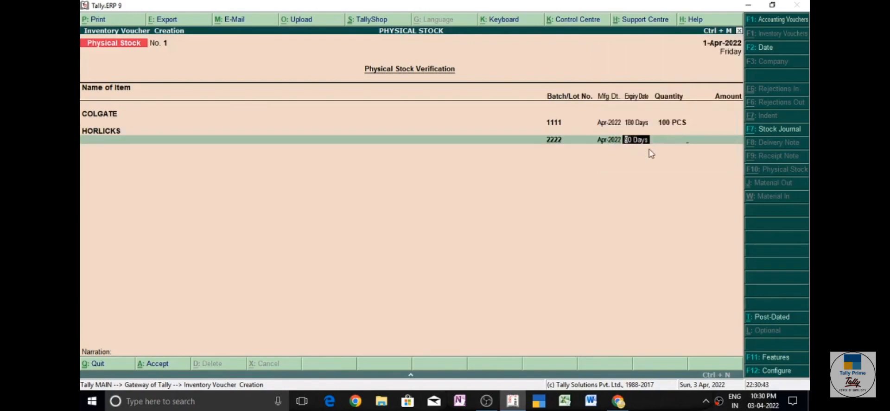
pyautogui.write('100')
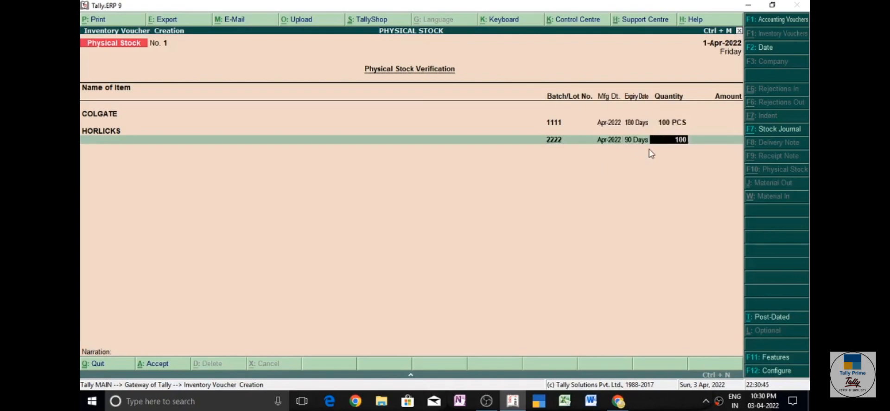
pyautogui.press('Return')
pyautogui.press('Return')
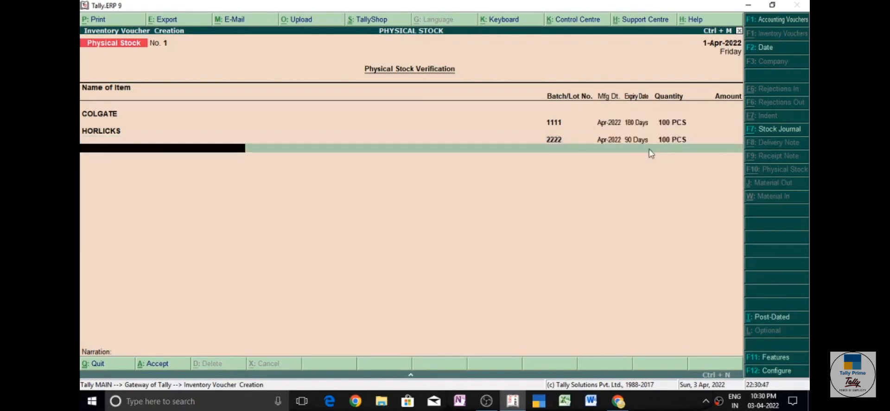
# Step: Add DETTOL to the physical stock voucher with batch 3333, keeping its dates, and a counted quantity of 100 PCS
pyautogui.write('D')
pyautogui.press('Return')
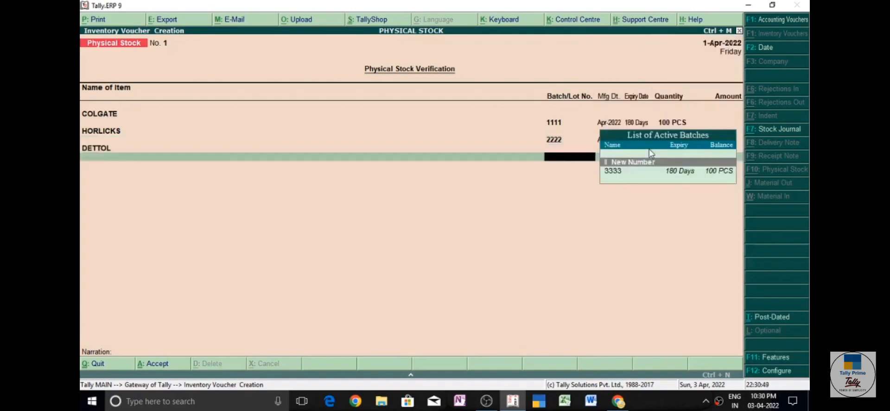
pyautogui.press('Down')
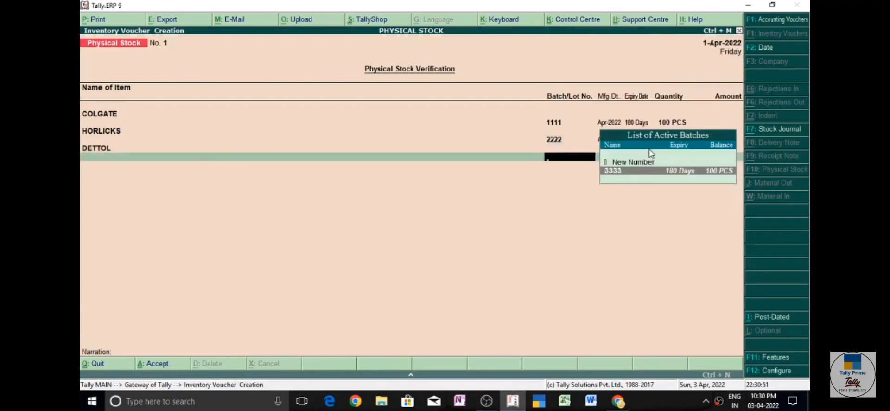
pyautogui.press('Return')
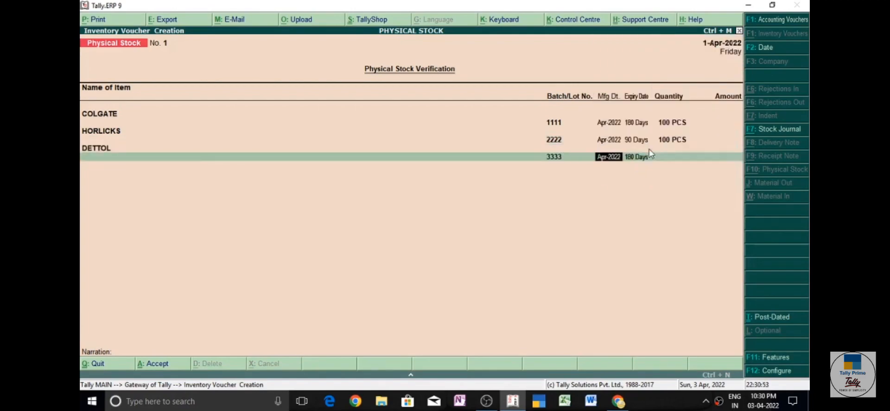
pyautogui.press('Return')
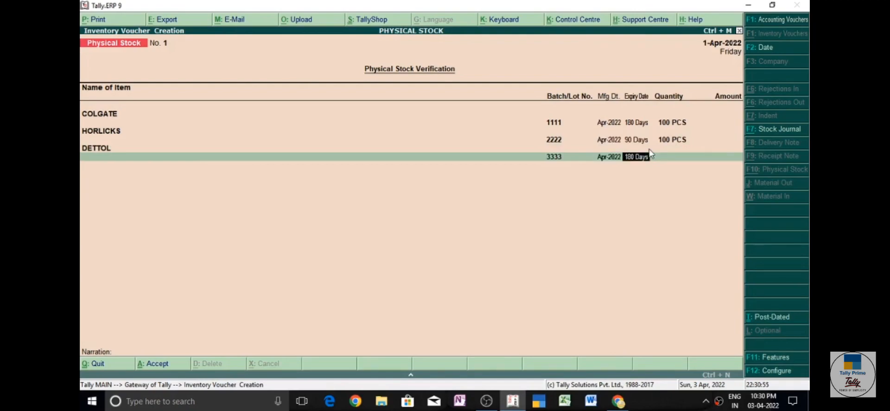
pyautogui.press('Return')
pyautogui.write('100')
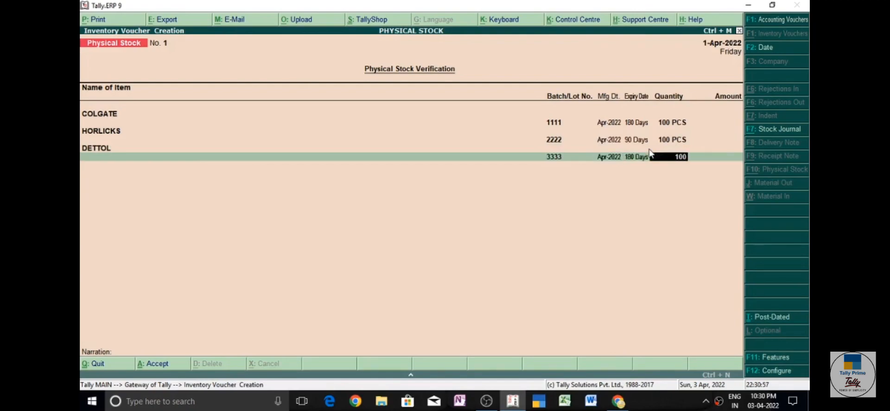
pyautogui.press('Return')
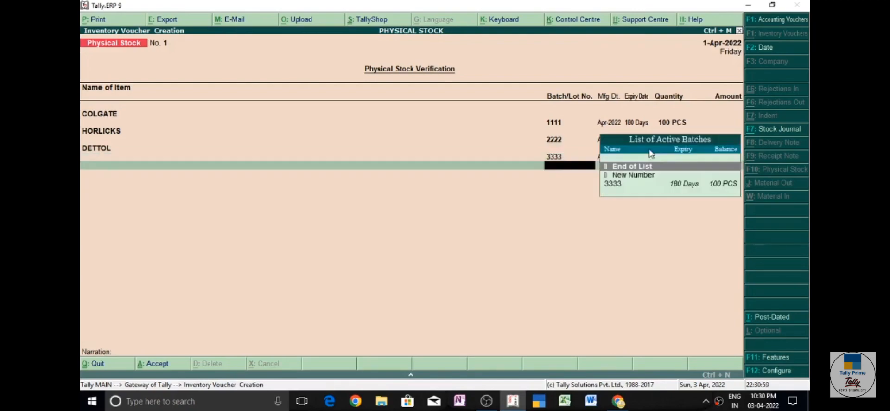
pyautogui.press('Return')
# Step: End the item list, leave the narration blank and save the physical stock voucher
pyautogui.press('Return')
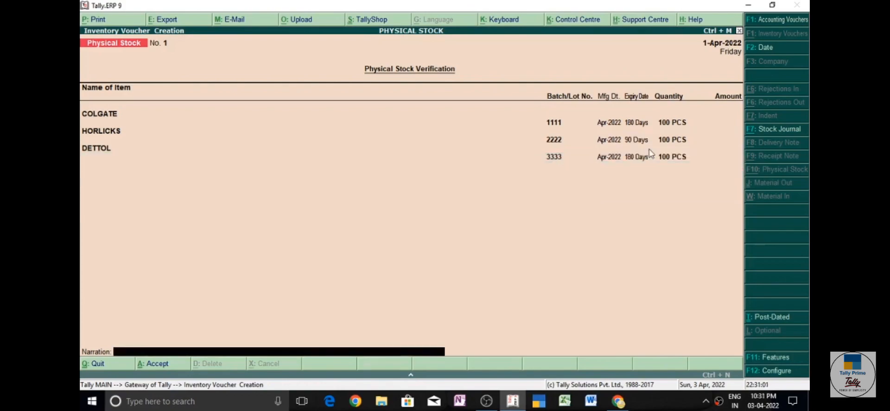
pyautogui.press('Return')
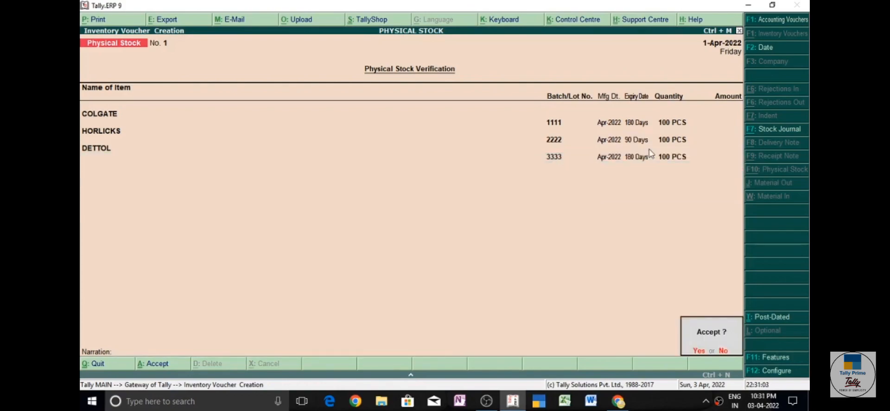